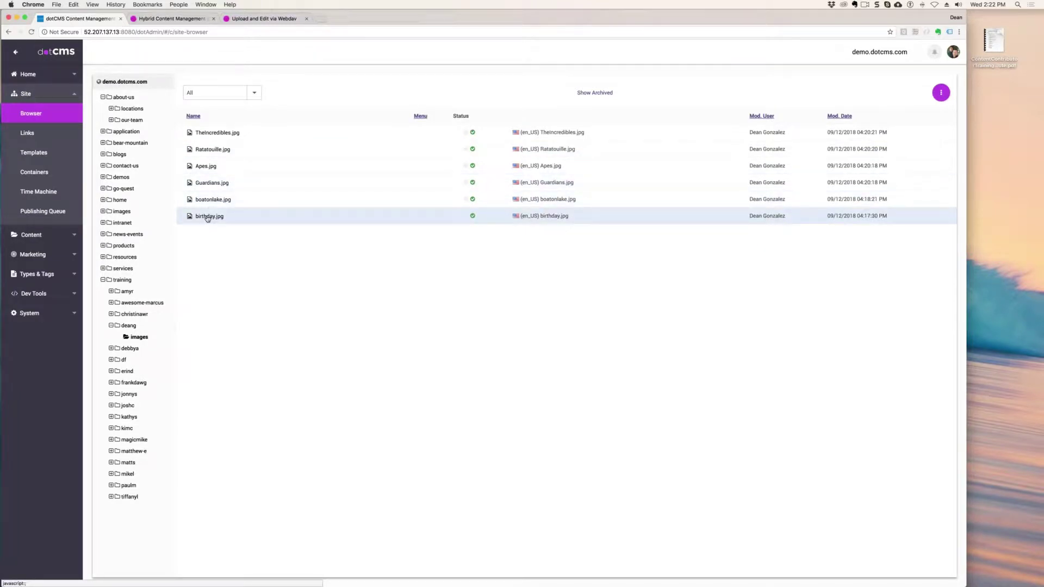
# - Open birthday.jpg in the image editor and resize it to 400 x 300
pyautogui.click(207, 217)
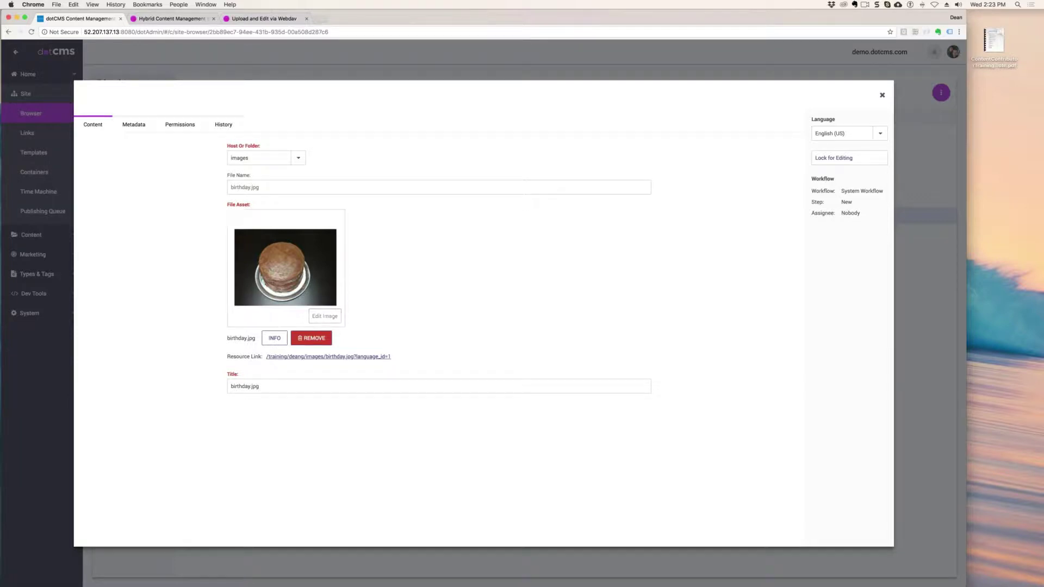
pyautogui.click(326, 315)
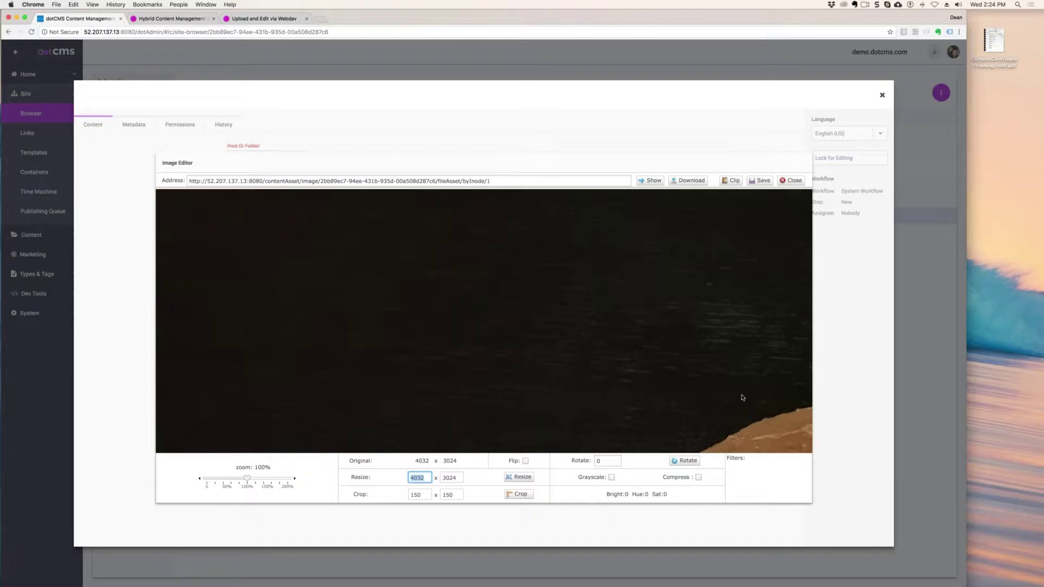
pyautogui.write('400')
pyautogui.moveTo(369, 477); pyautogui.dragTo(351, 478)
pyautogui.click(481, 478)
pyautogui.doubleClick(455, 477)
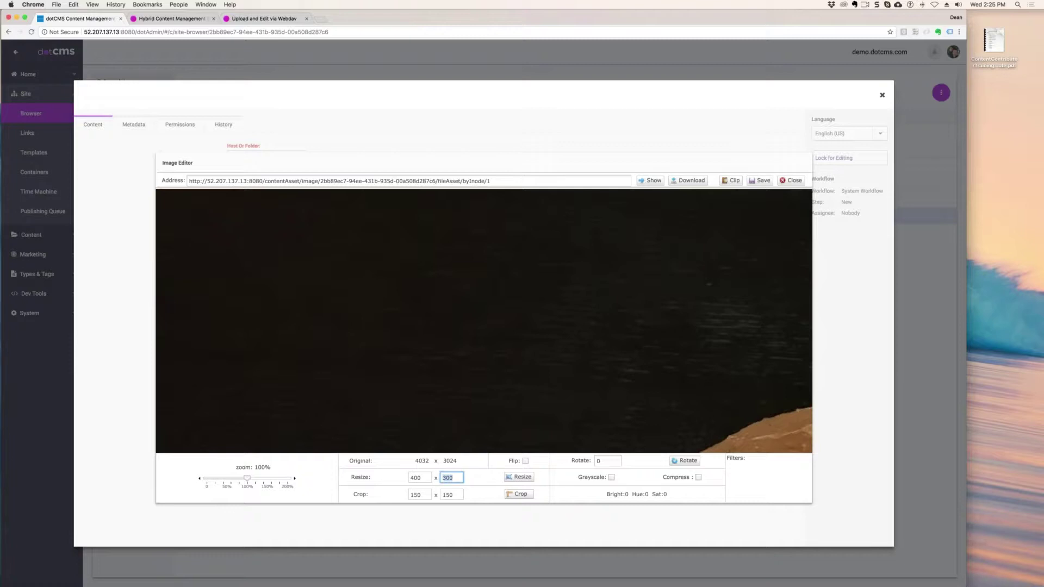
pyautogui.click(517, 477)
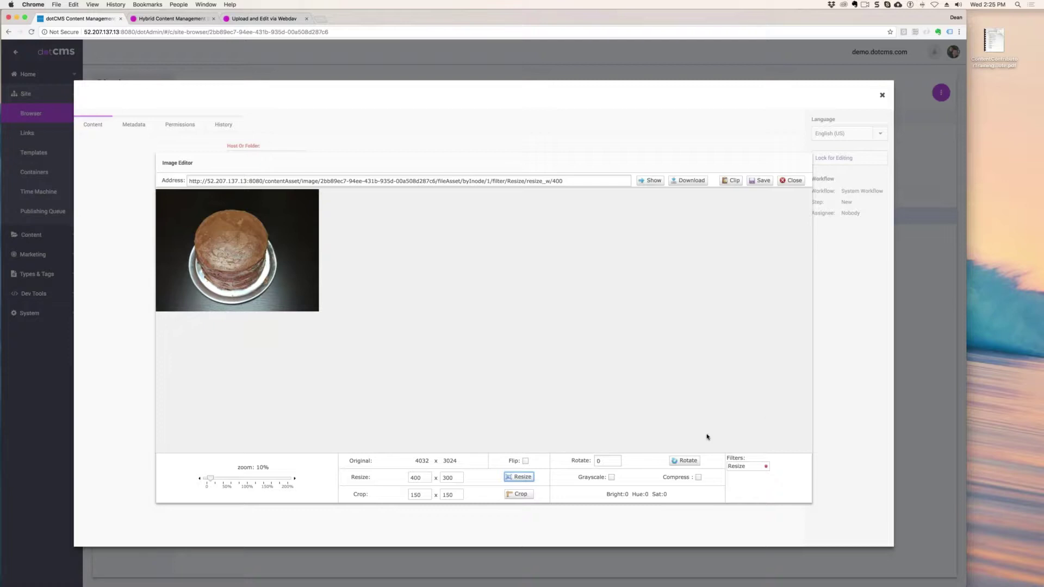
# - Try the grayscale filter on the image and turn it off again
pyautogui.click(611, 478)
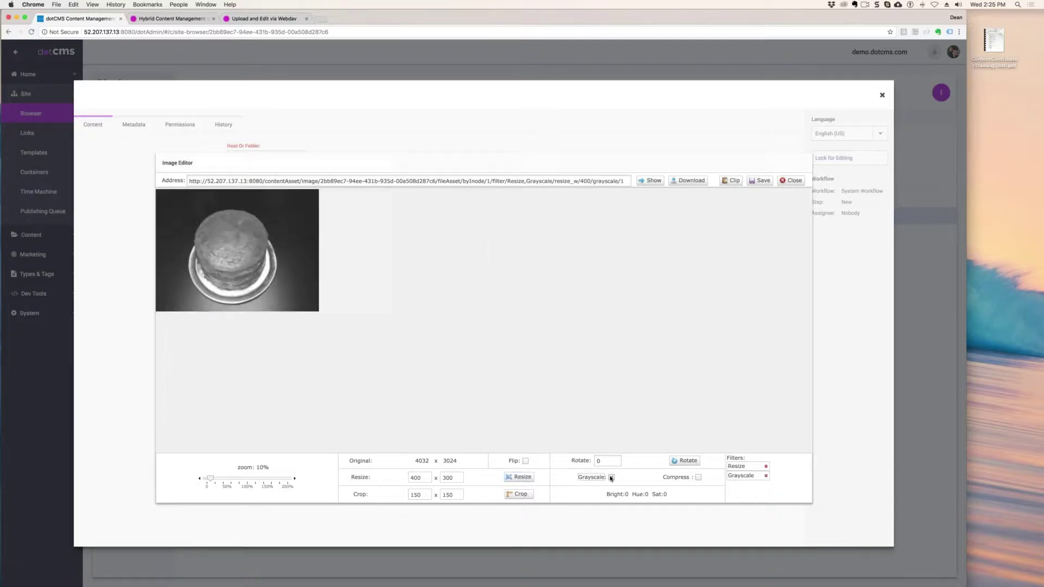
pyautogui.click(611, 478)
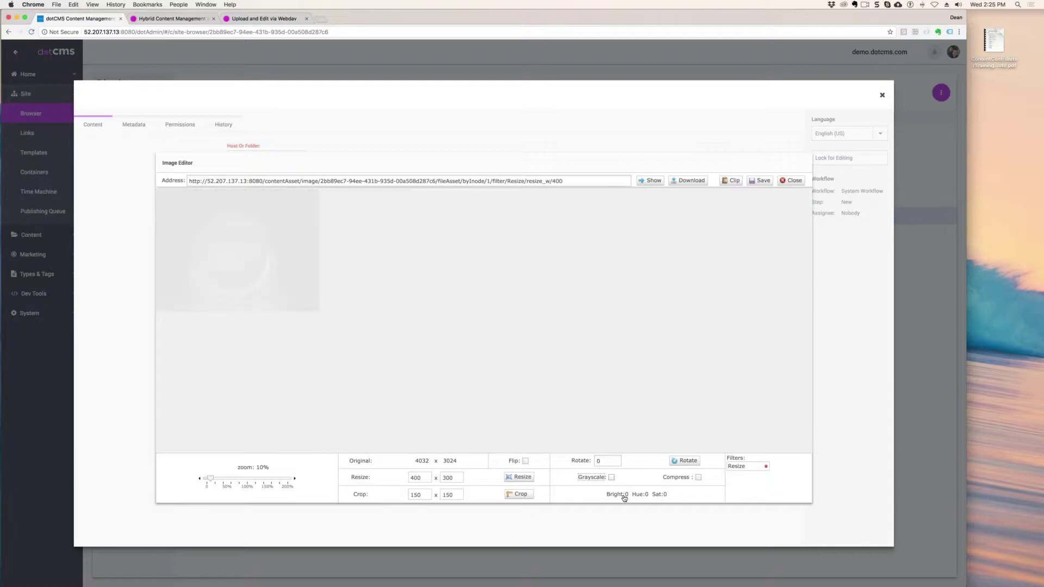
pyautogui.click(611, 477)
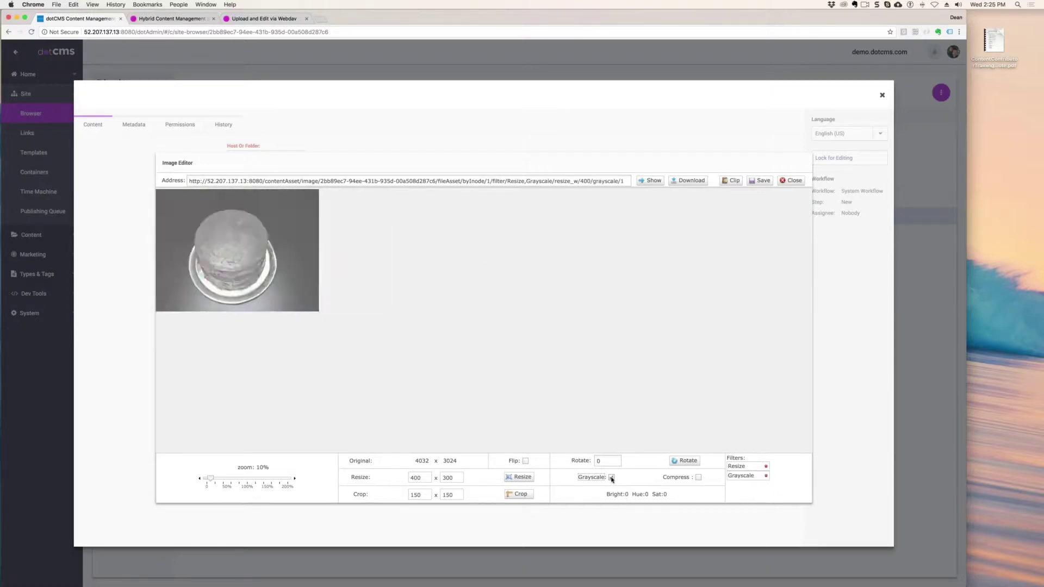
pyautogui.click(611, 477)
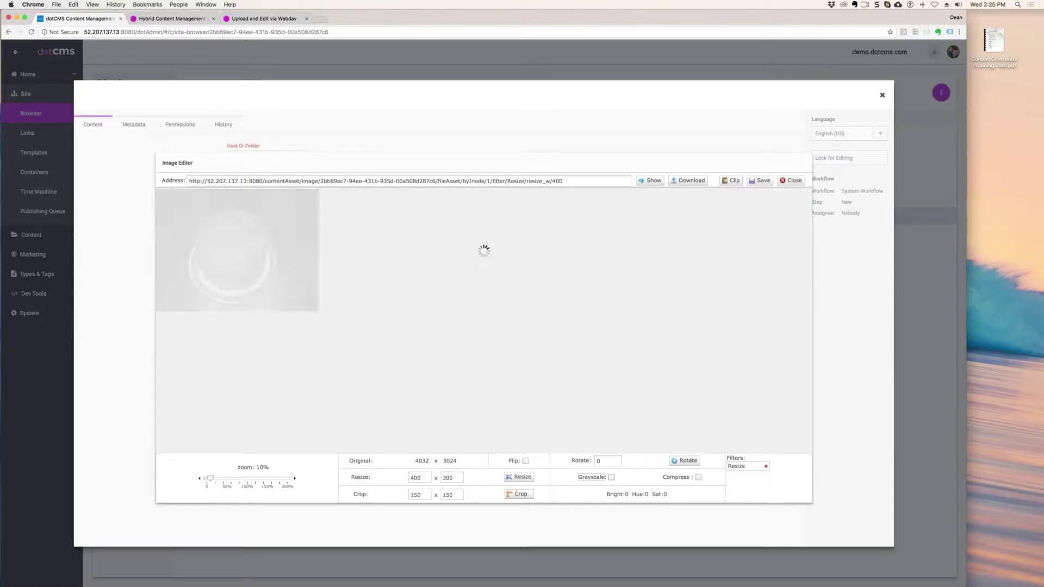
# - Try color adjustments of brightness 55, hue -29 and saturation 39, and remove the Hsb filter
pyautogui.click(633, 494)
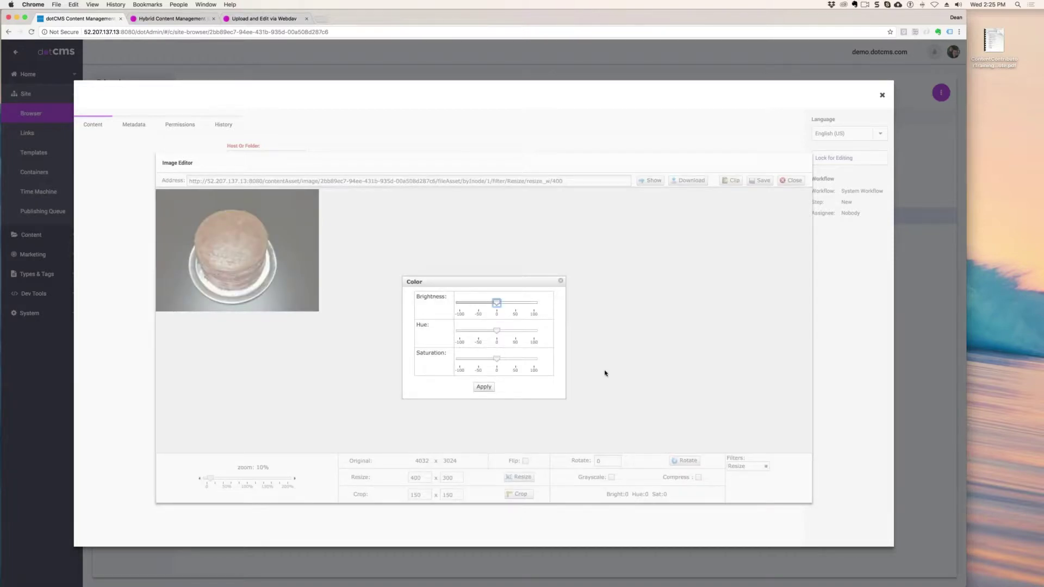
pyautogui.moveTo(496, 303); pyautogui.dragTo(511, 359)
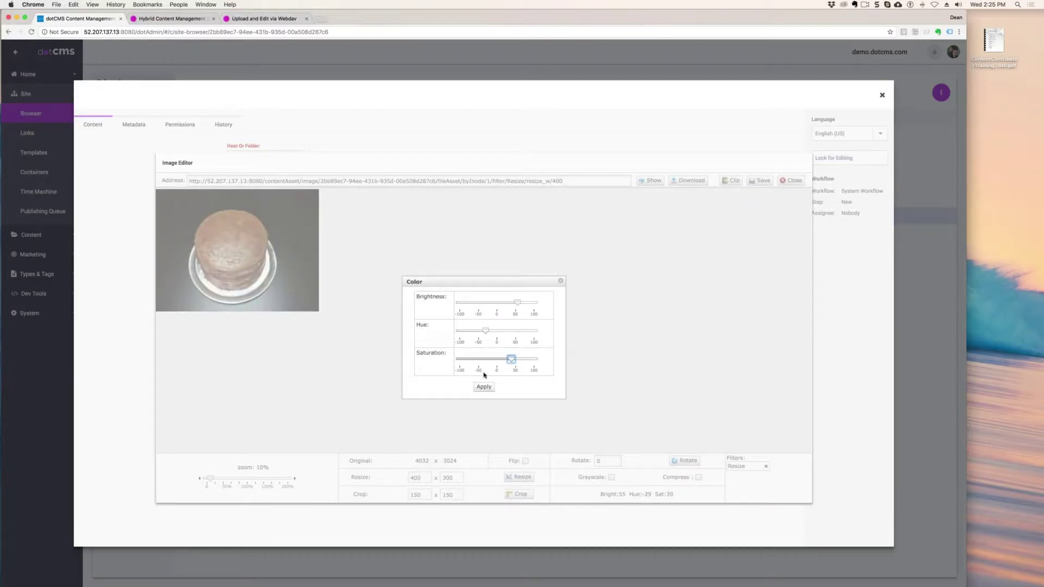
pyautogui.click(484, 386)
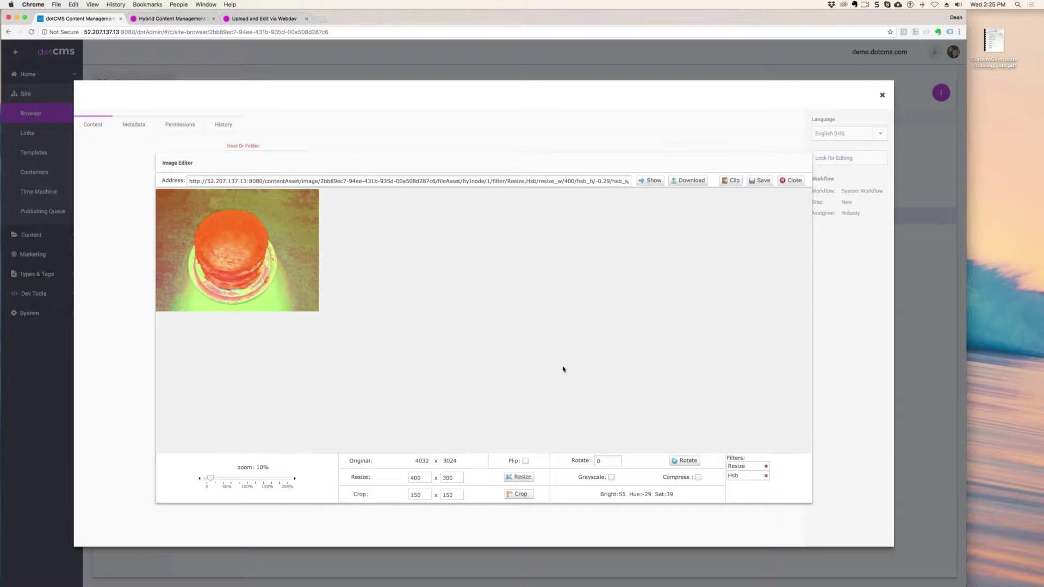
pyautogui.click(766, 476)
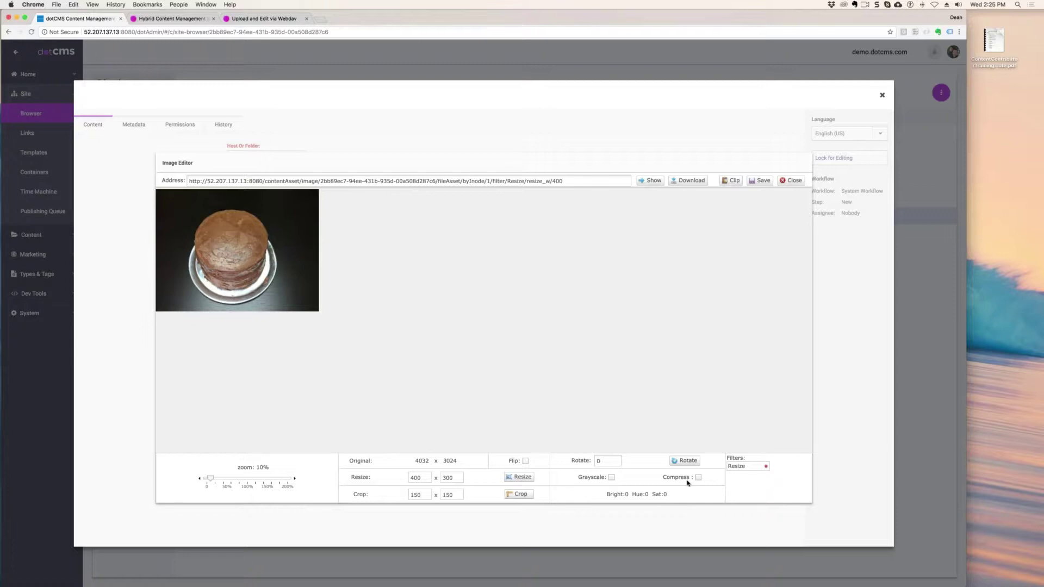
# - Try rotating the image by -45 degrees and flipping it, removing each filter after its preview
pyautogui.click(585, 457)
pyautogui.write('-45')
pyautogui.click(698, 462)
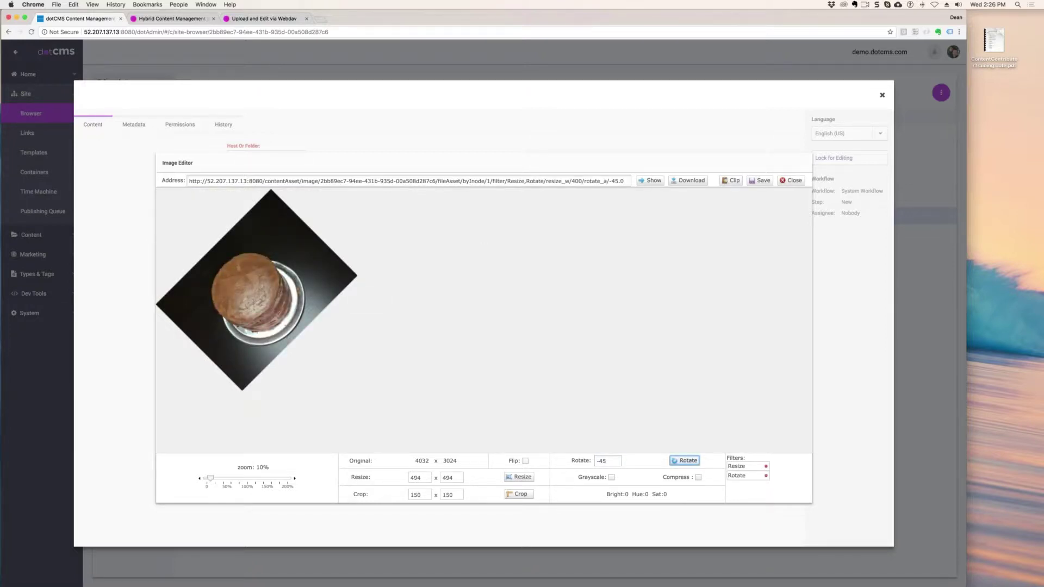
pyautogui.click(766, 477)
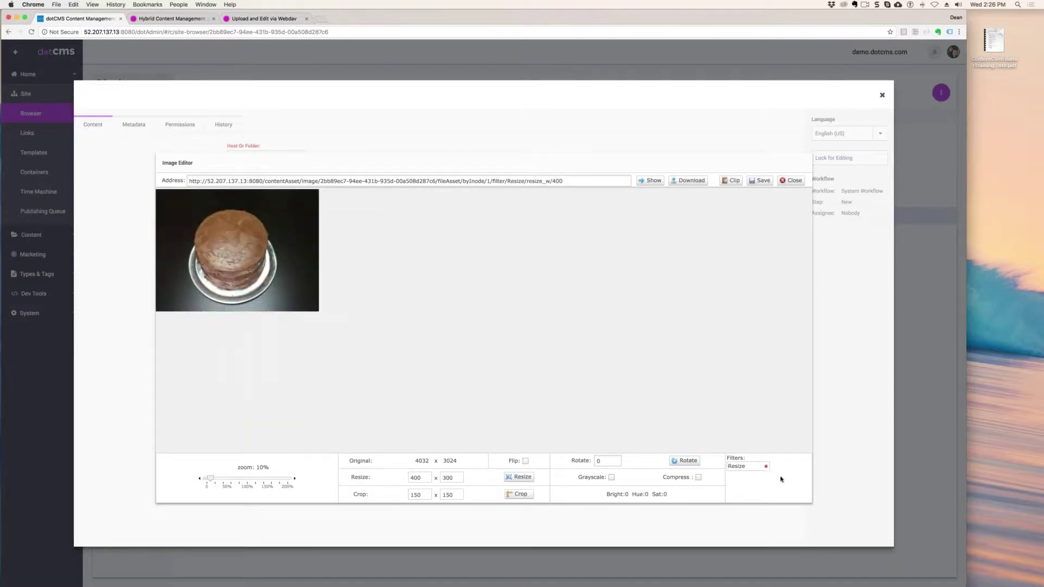
pyautogui.click(525, 461)
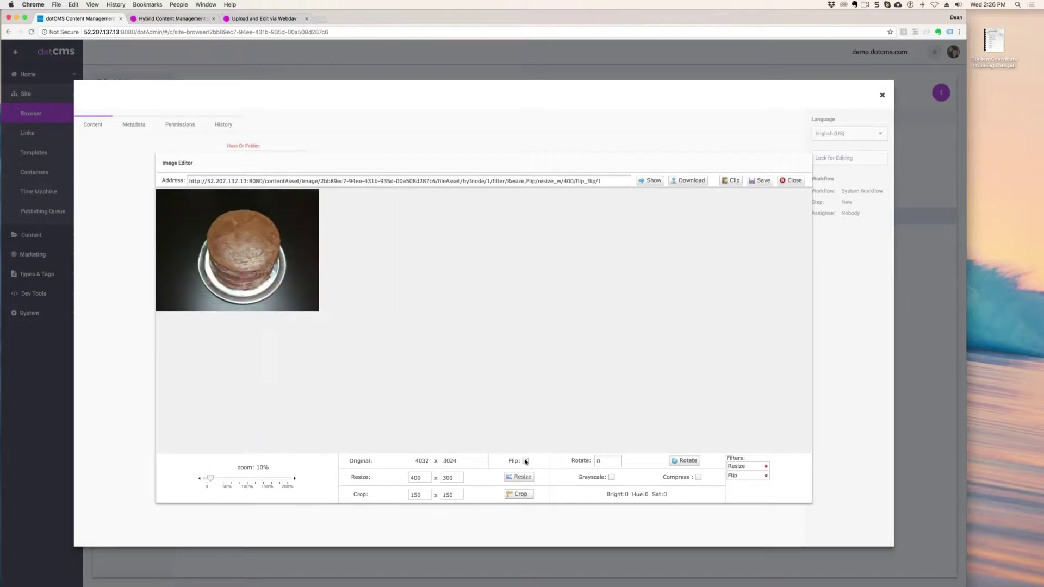
pyautogui.click(525, 461)
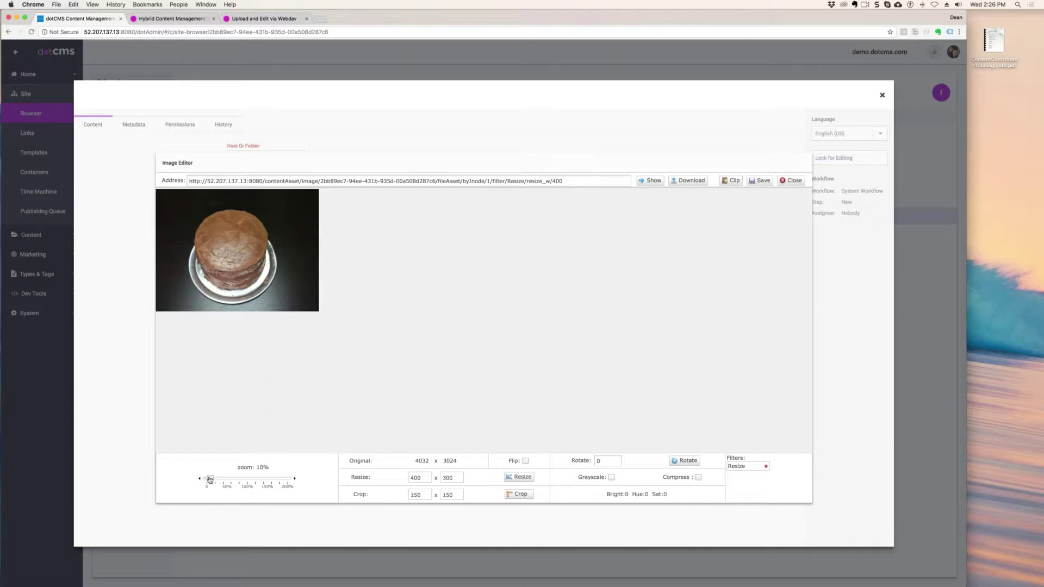
# - Remove the Resize filter from the image
pyautogui.click(277, 481)
pyautogui.doubleClick(425, 479)
pyautogui.write('400')
pyautogui.click(507, 427)
pyautogui.click(766, 466)
# - Apply a resize to the full-size image with a width of 400 and a height of 300
pyautogui.doubleClick(428, 477)
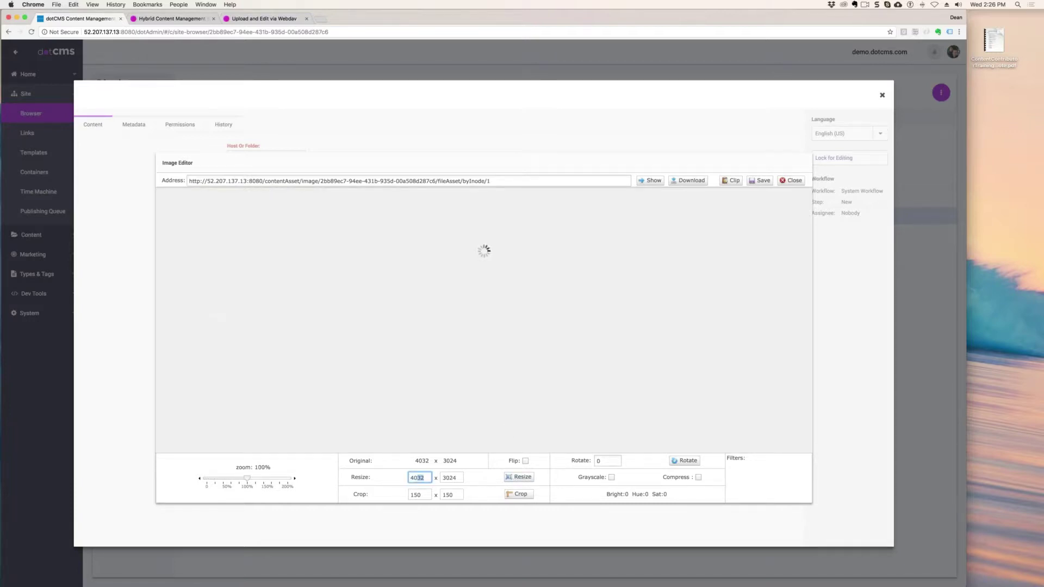
pyautogui.write('400')
pyautogui.click(519, 477)
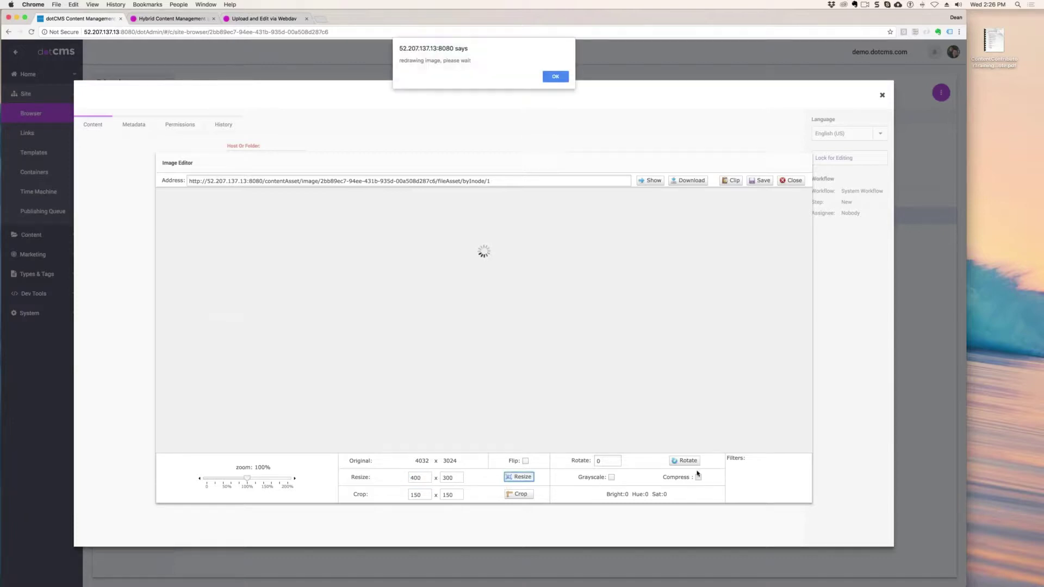
pyautogui.click(555, 76)
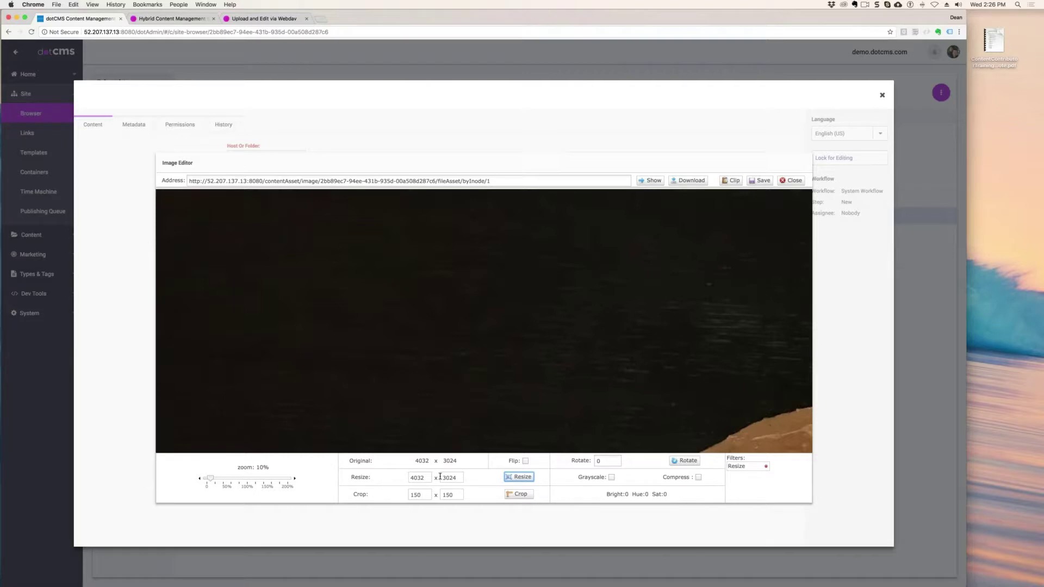
pyautogui.doubleClick(423, 478)
pyautogui.write('400')
pyautogui.press('Tab')
pyautogui.press('Tab')
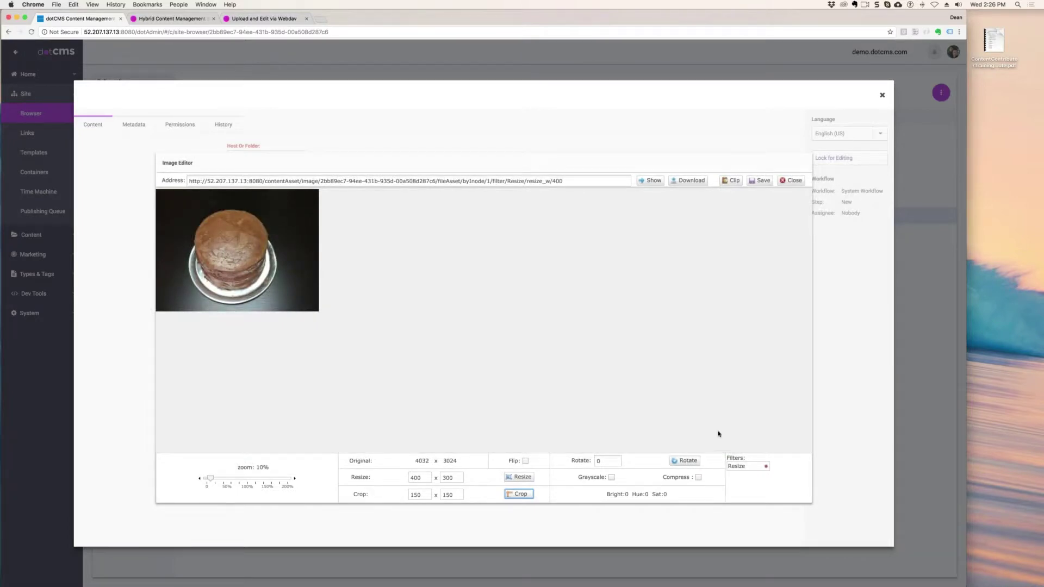
# - Save the edited image, and lock birthday.jpg to save and publish the asset
pyautogui.click(761, 181)
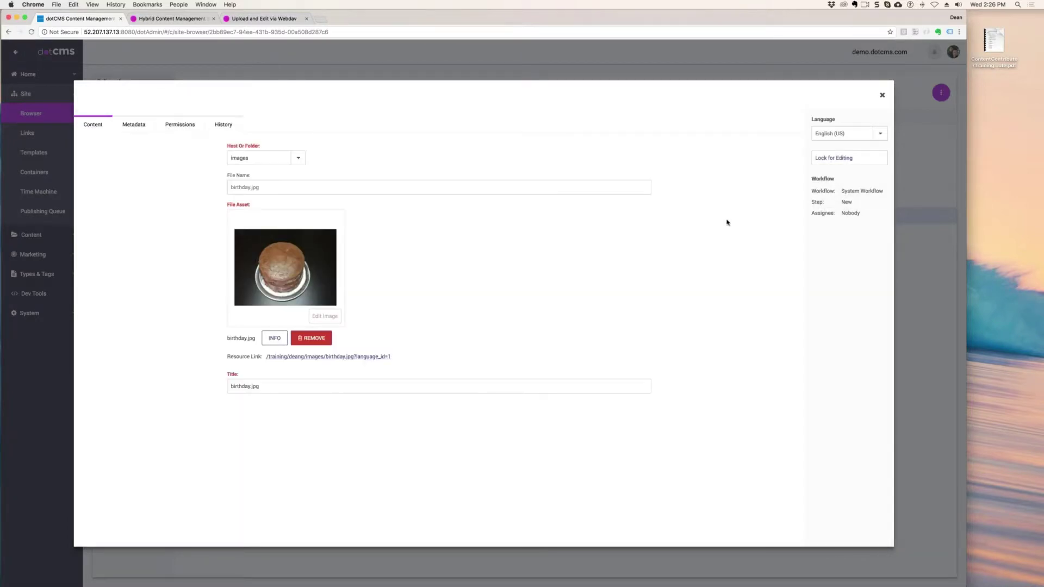
pyautogui.click(836, 158)
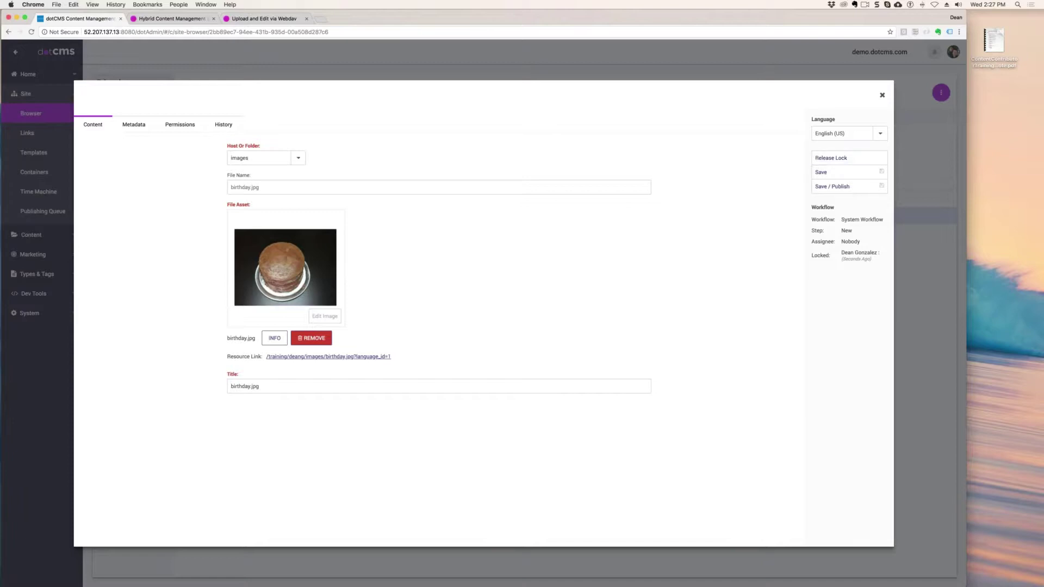
pyautogui.click(837, 187)
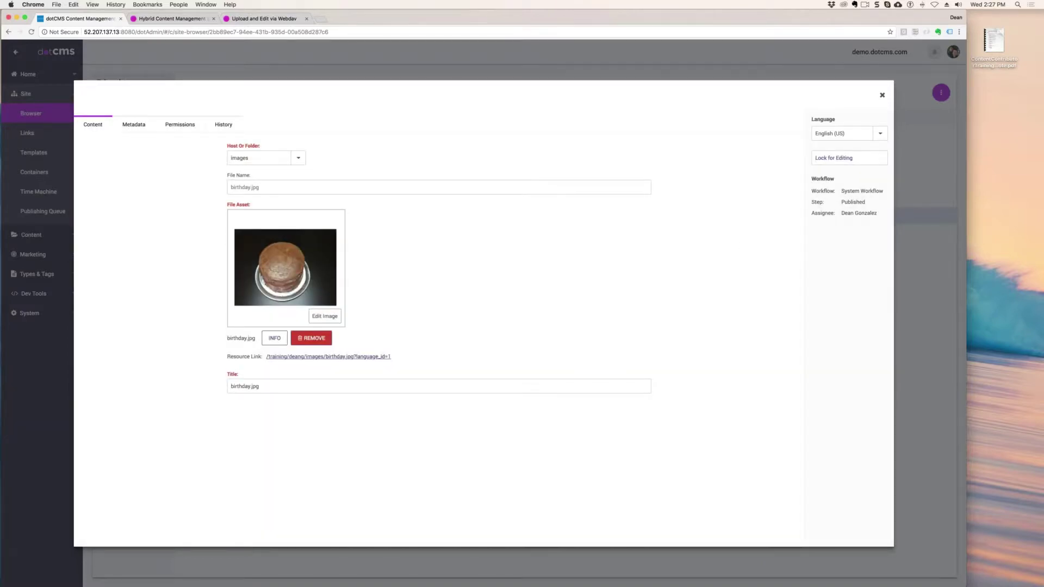
# - Review the version history of birthday.jpg and its dimensions in the image editor, and close the asset
pyautogui.click(223, 124)
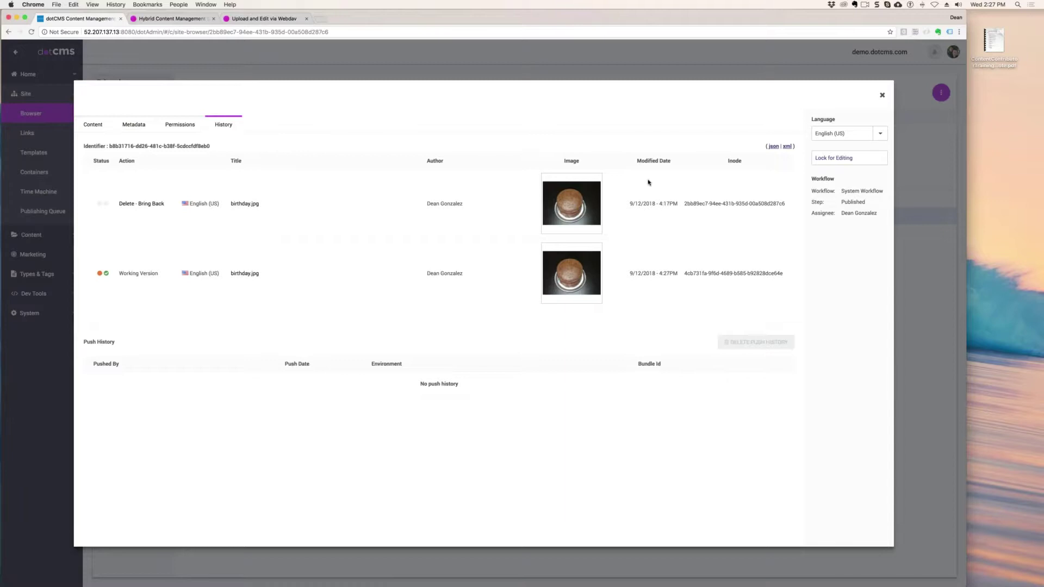
pyautogui.click(97, 126)
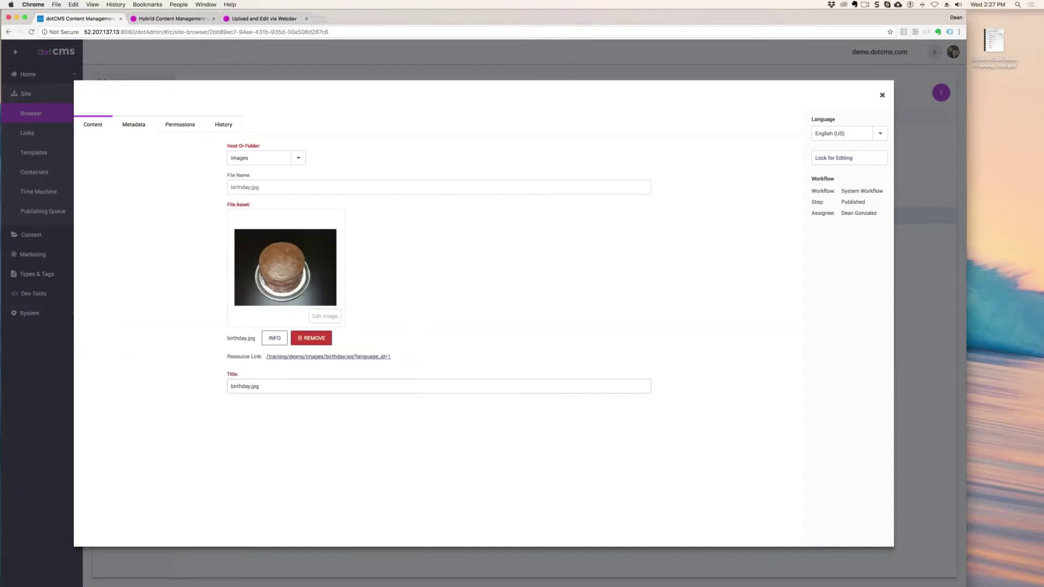
pyautogui.click(324, 316)
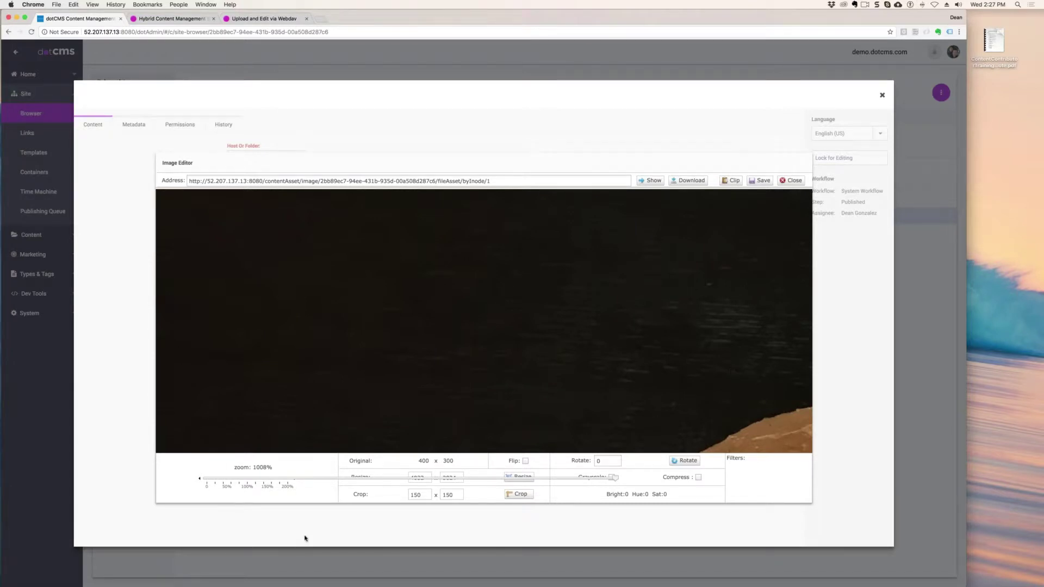
pyautogui.click(418, 478)
pyautogui.click(794, 180)
pyautogui.click(882, 96)
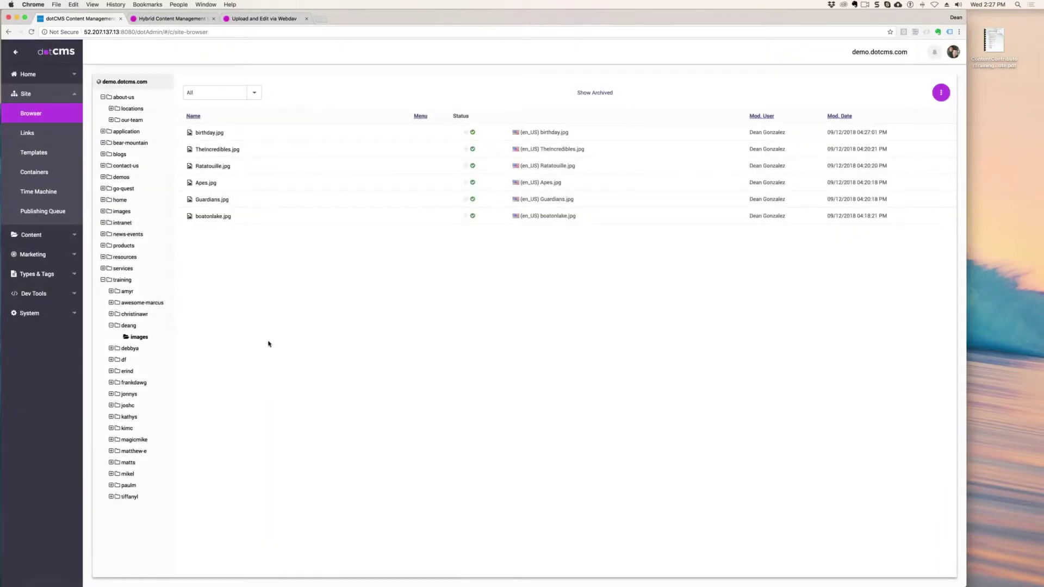
# - Reload the site browser, and reopen birthday.jpg locked for editing in the image editor
pyautogui.press('super+r')
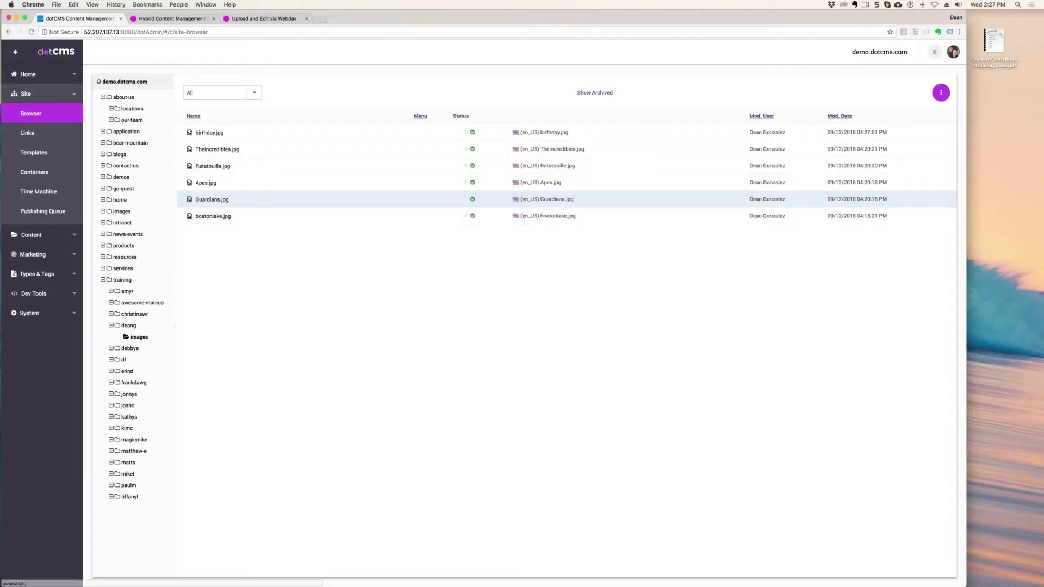
pyautogui.click(209, 133)
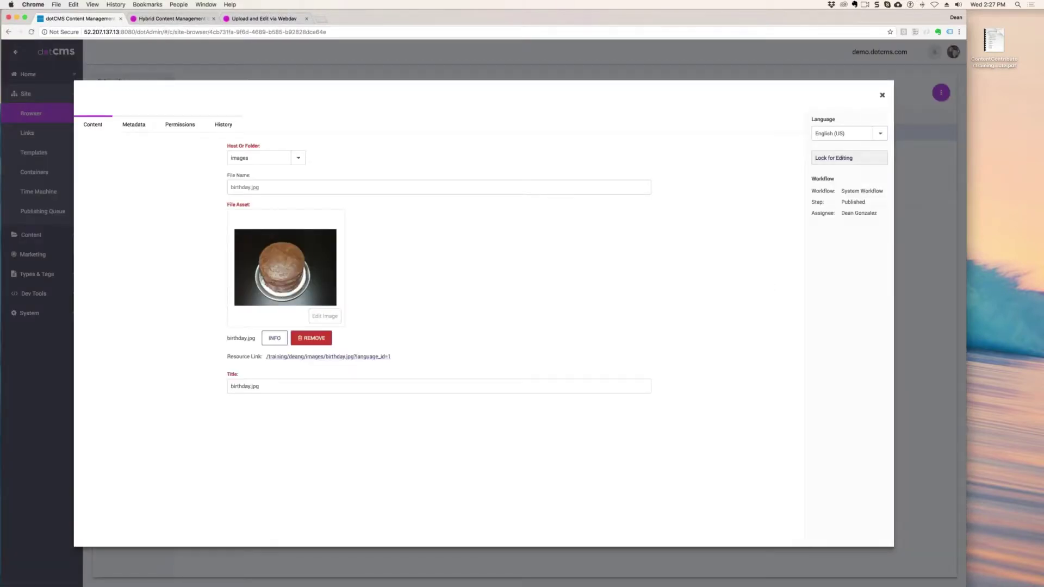
pyautogui.click(837, 159)
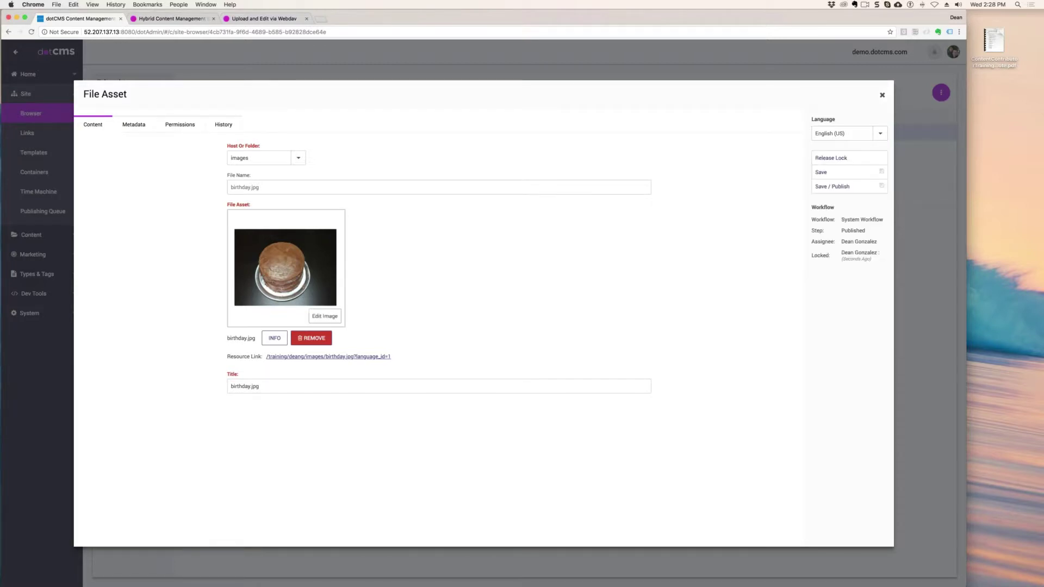
pyautogui.click(324, 316)
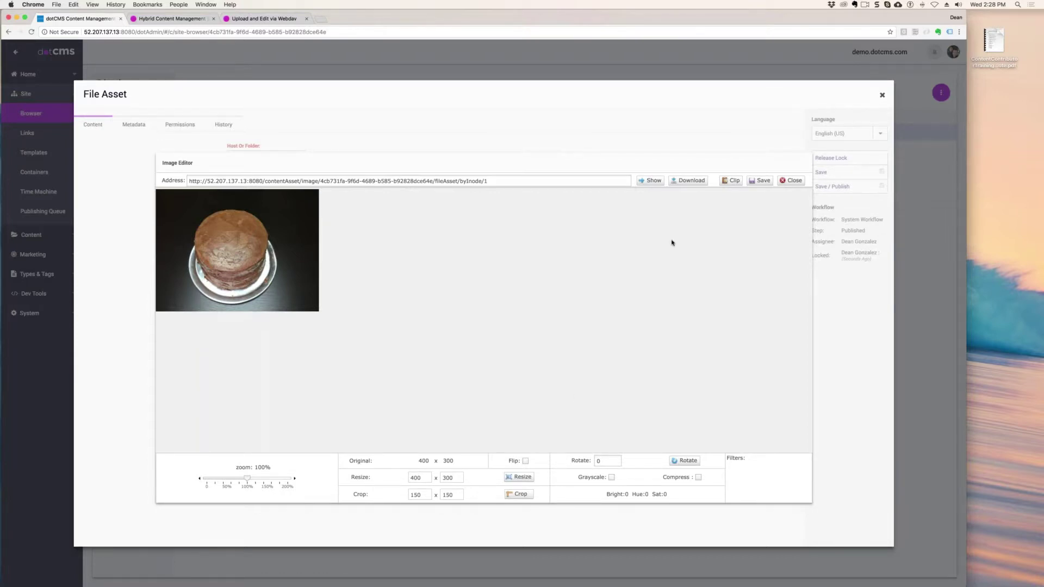
# - Clip the image, close the image editor, and save and publish birthday.jpg
pyautogui.click(732, 181)
pyautogui.click(795, 182)
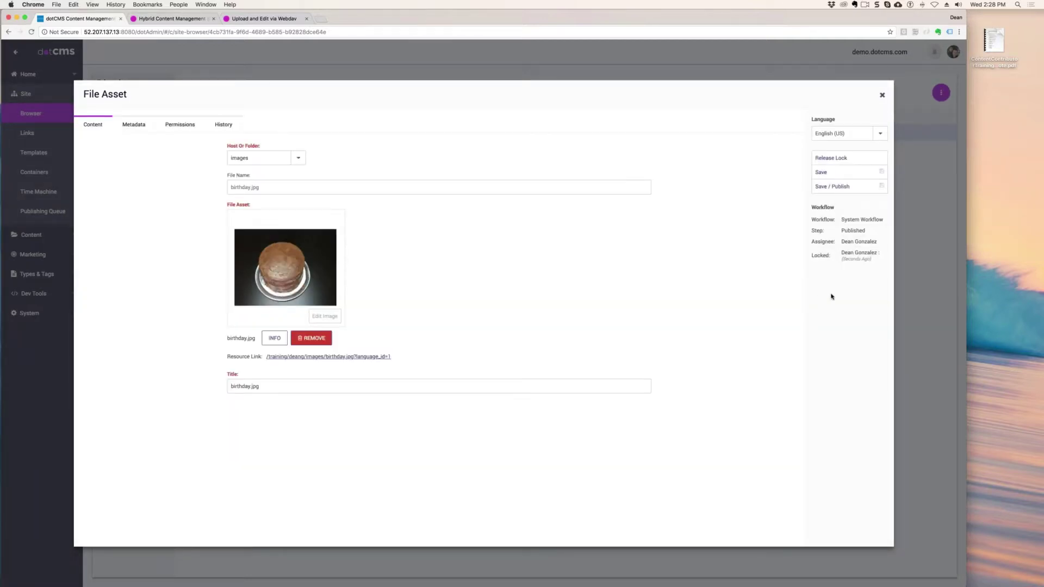
pyautogui.click(840, 187)
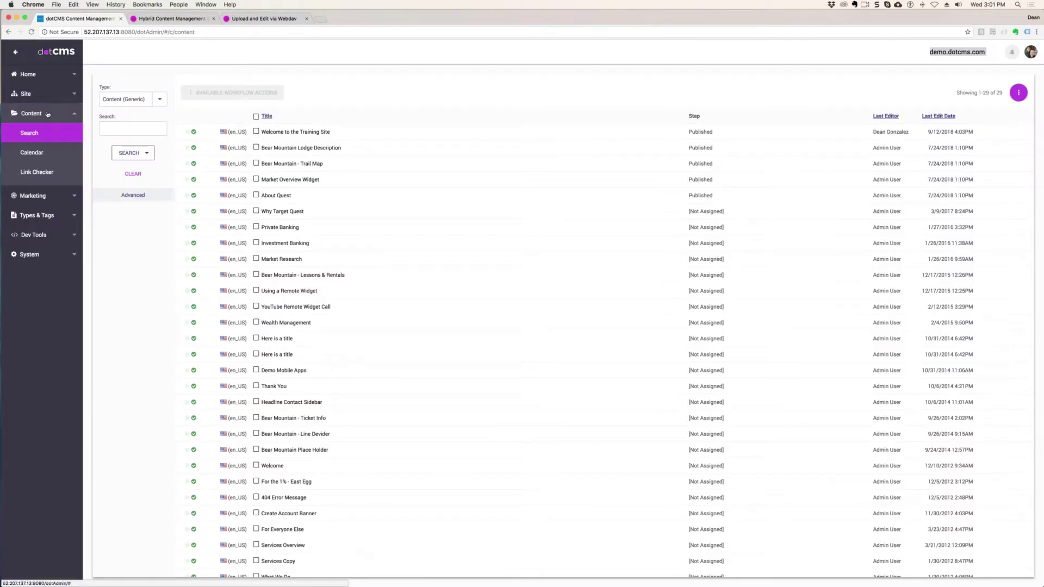
# - Filter the content search to the Content (Generic) type
pyautogui.click(103, 99)
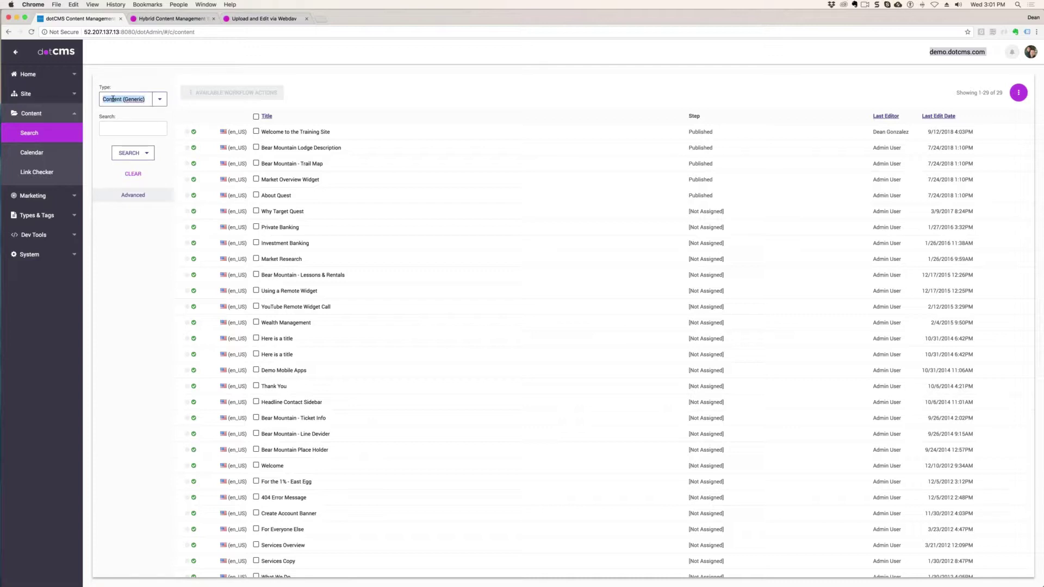
pyautogui.click(112, 99)
pyautogui.click(104, 97)
pyautogui.write('Con')
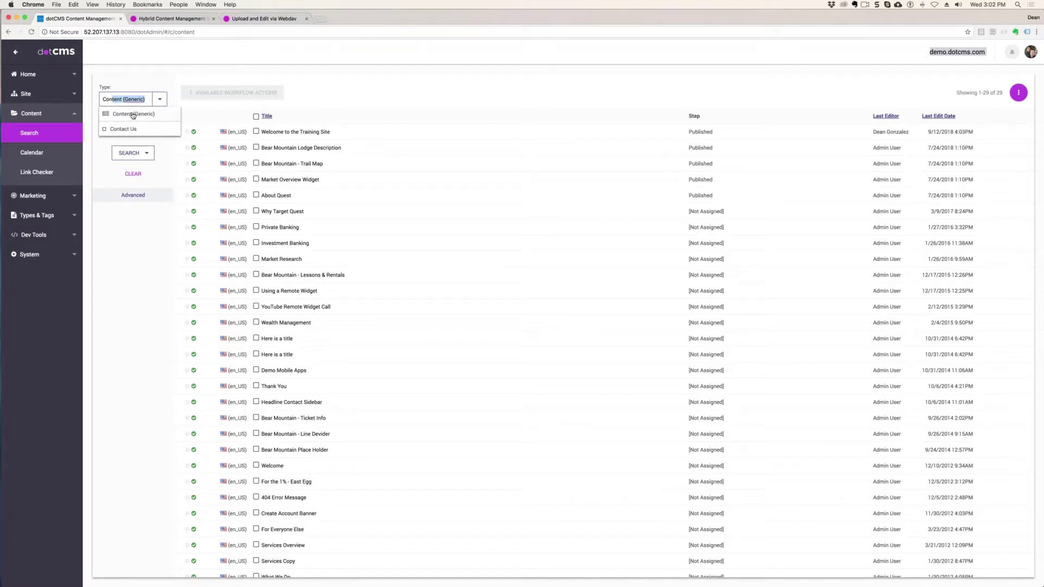
pyautogui.click(132, 114)
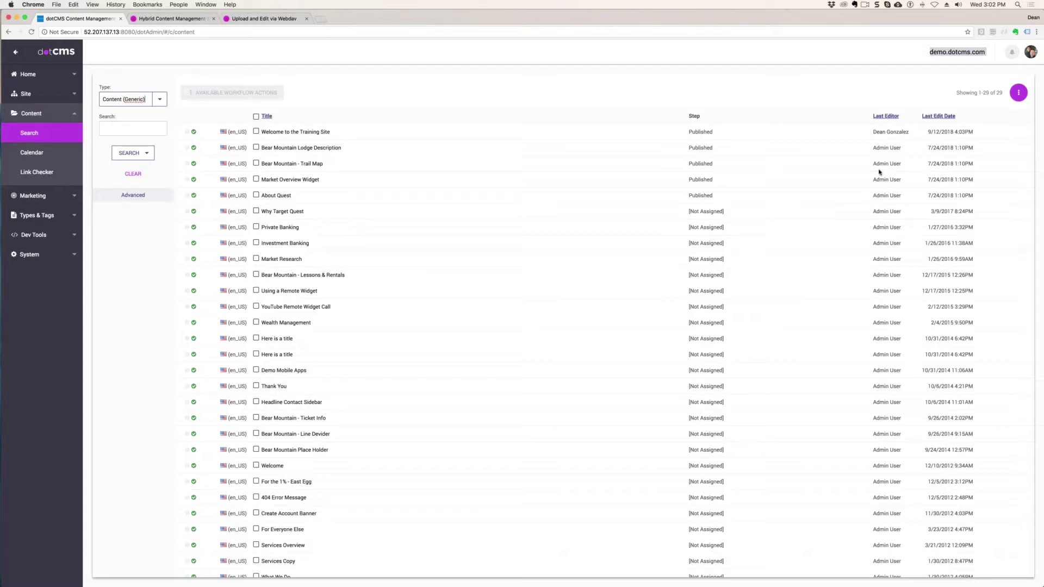
# - Add a new generic content item titled with the author's username followed by "Training Home Message"
pyautogui.click(1020, 95)
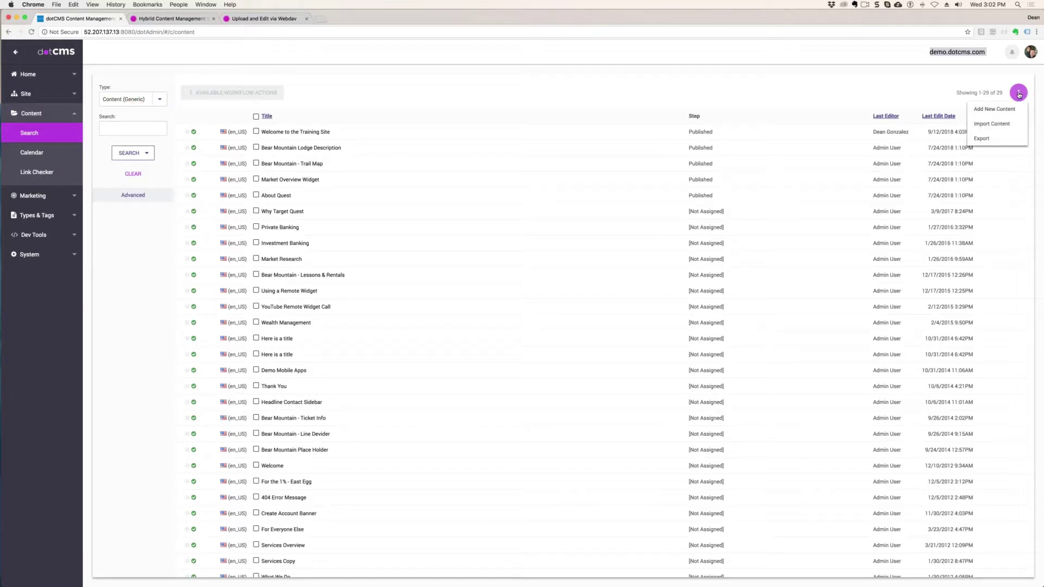
pyautogui.click(994, 109)
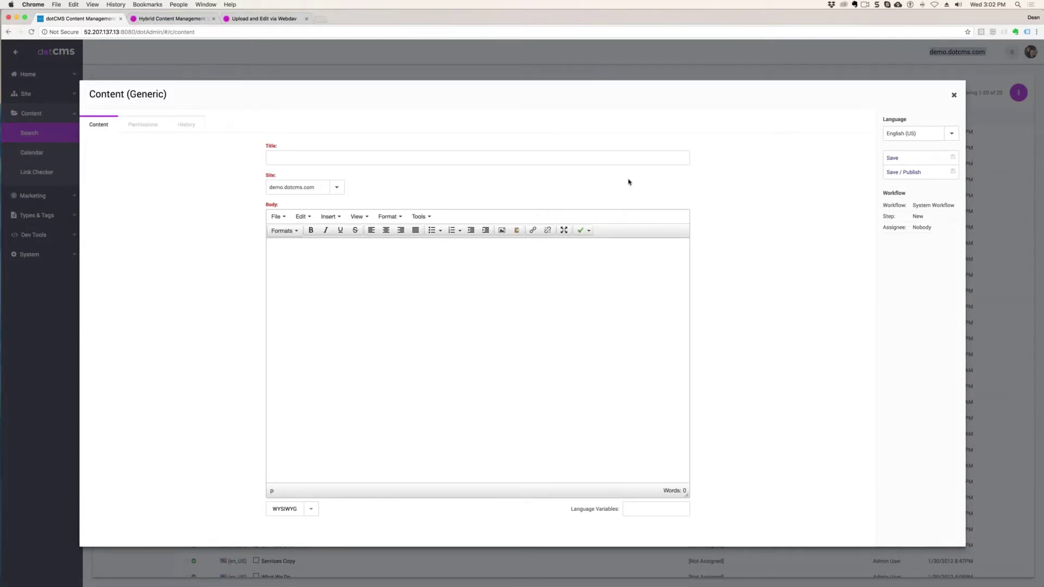
pyautogui.write('Deang')
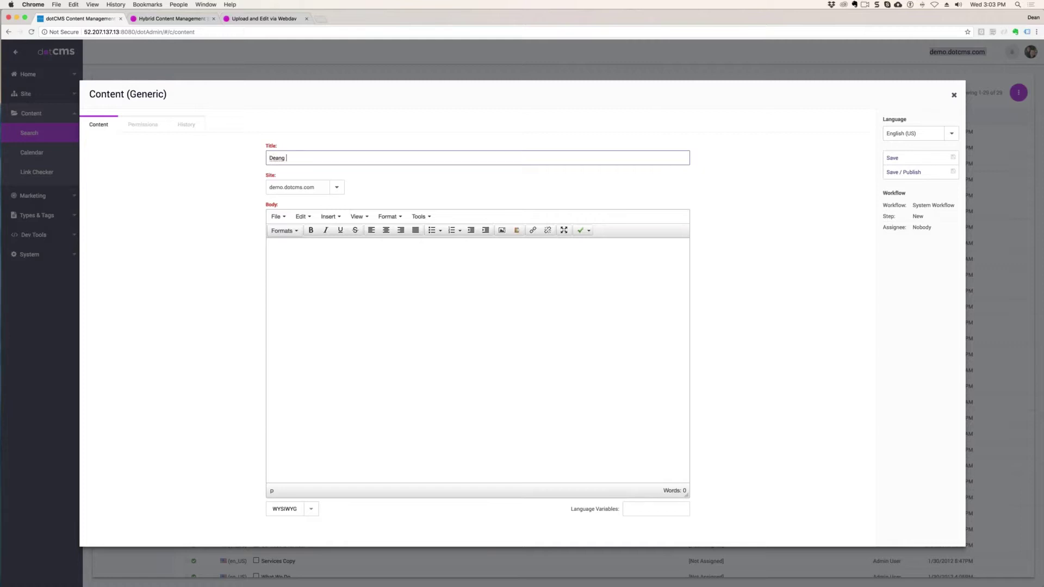
pyautogui.write(' Training Home Message')
pyautogui.doubleClick(283, 158)
pyautogui.click(396, 297)
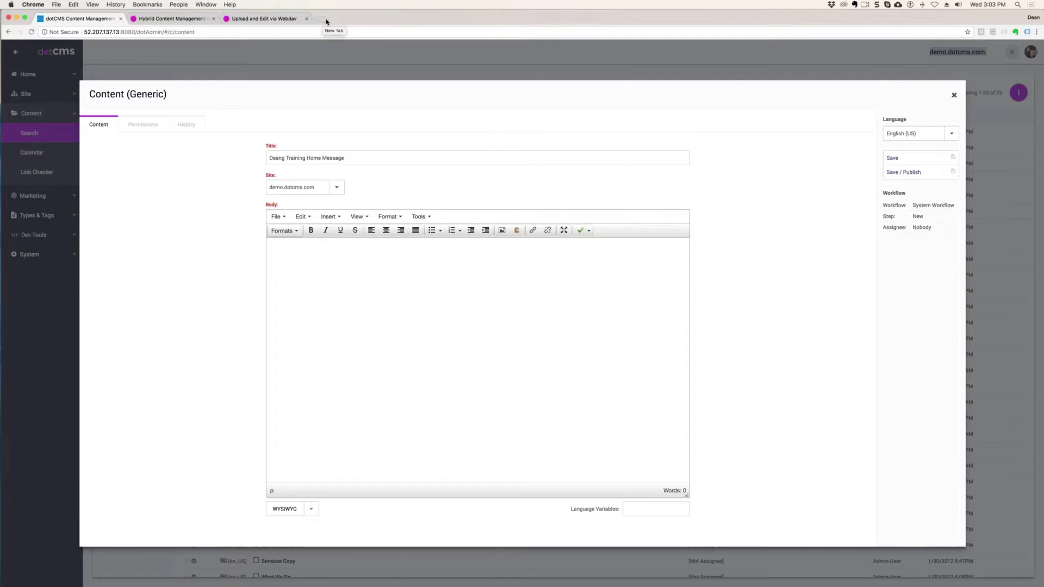
# - Search Google for "bacon ipsum" in a new browser tab and open the Bacon Ipsum generator site
pyautogui.click(323, 21)
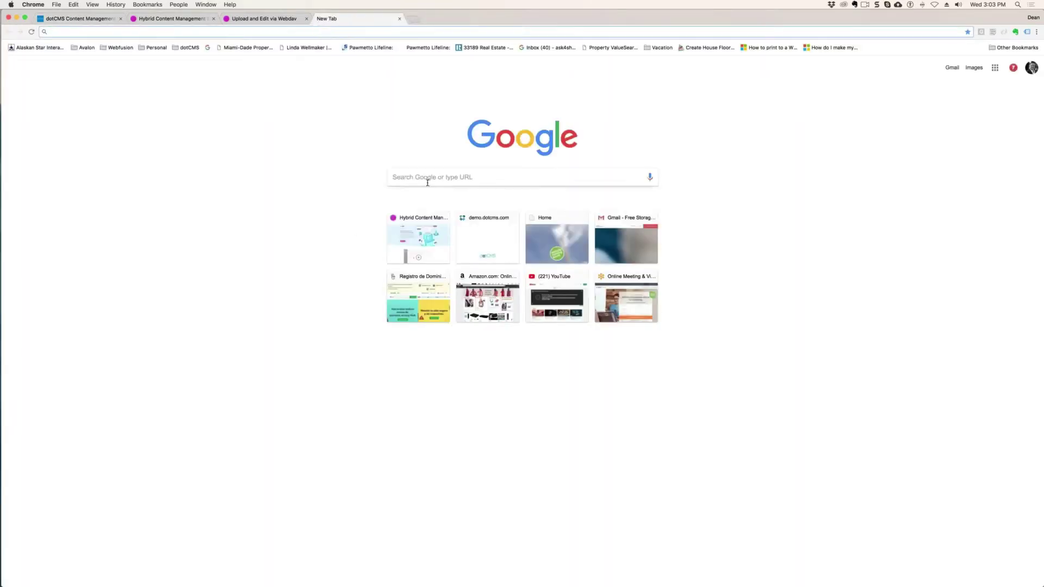
pyautogui.click(429, 179)
pyautogui.write('lorem')
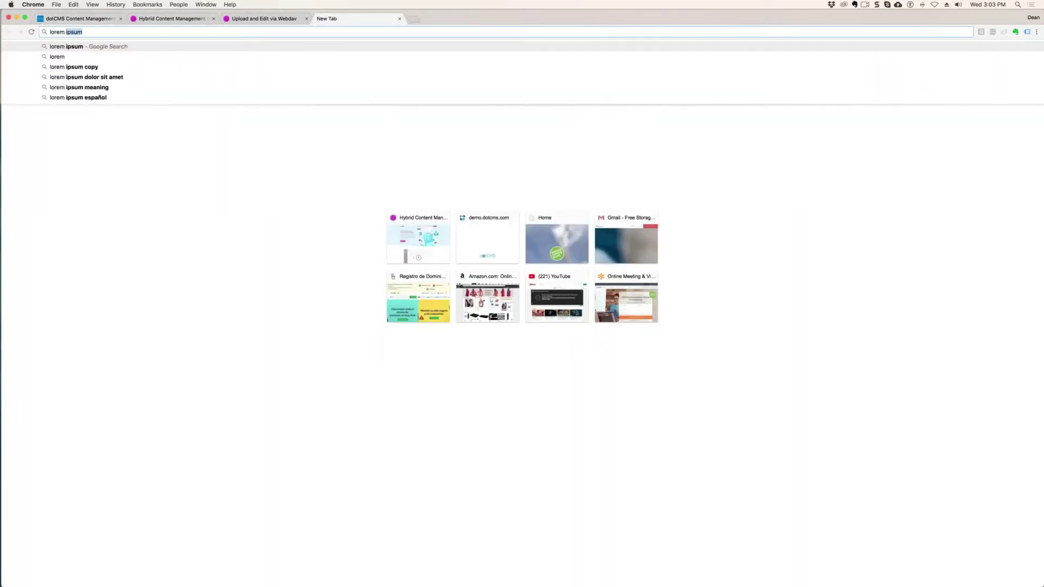
pyautogui.press('Escape')
pyautogui.click(453, 179)
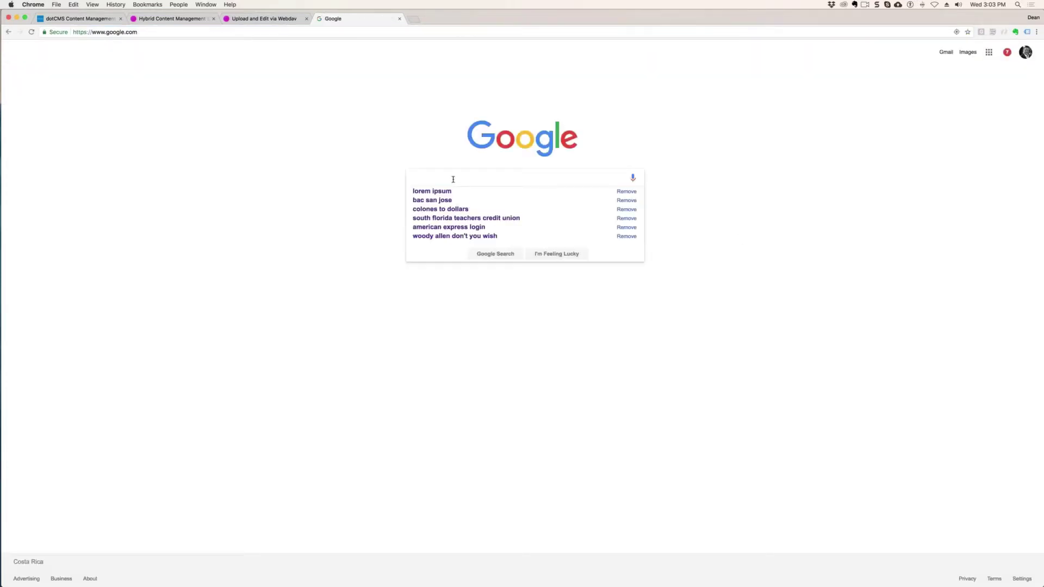
pyautogui.write('bacon ipsum')
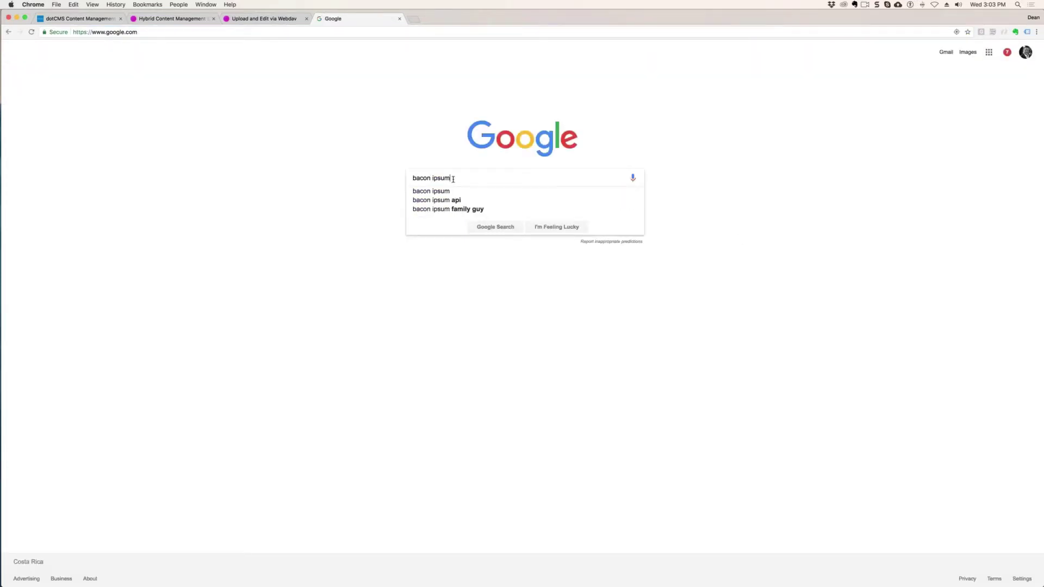
pyautogui.press('Return')
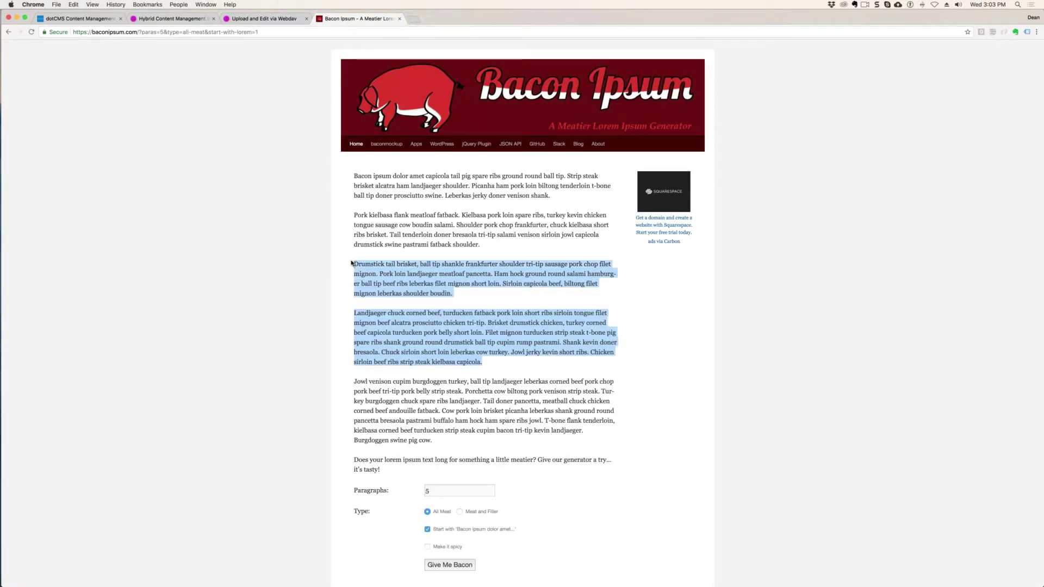
# - Copy the Bacon Ipsum paragraphs from "Pork kielbasa" through "Landjaeger" and paste them twice into the new content's body in dotCMS
pyautogui.moveTo(351, 263); pyautogui.dragTo(351, 217)
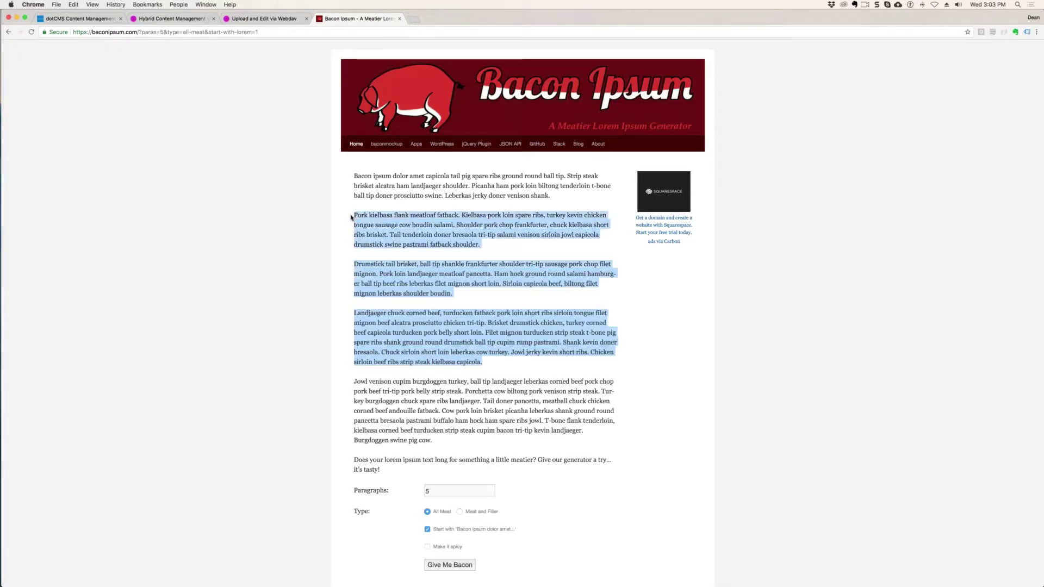
pyautogui.press('super+c')
pyautogui.click(76, 18)
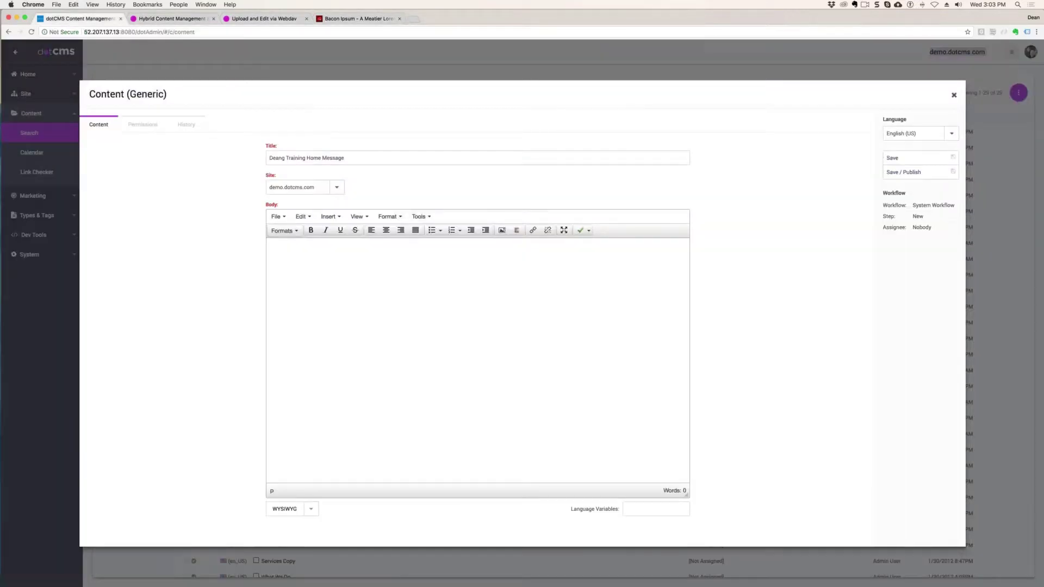
pyautogui.press('super+v')
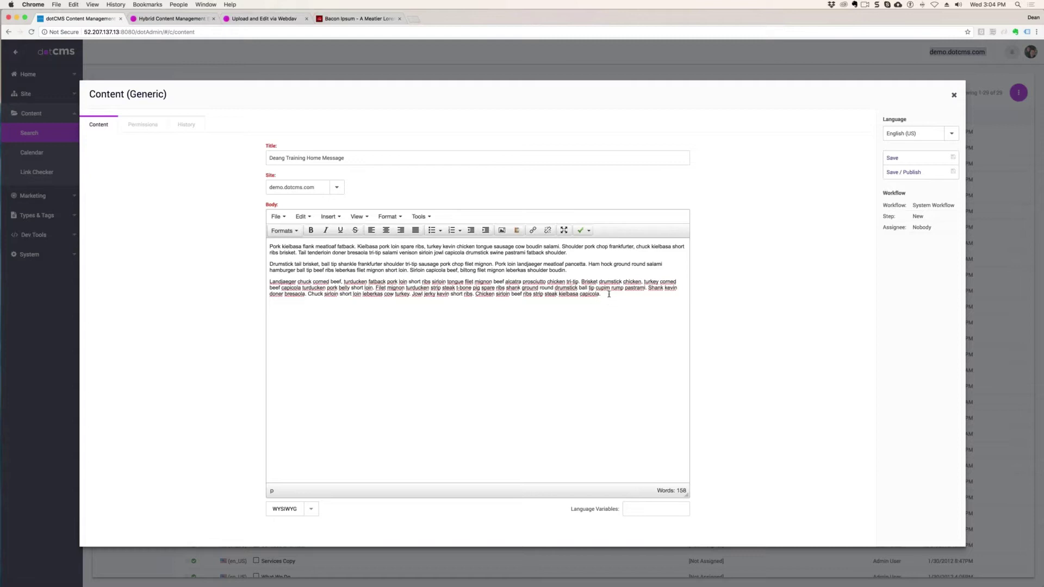
pyautogui.press('super+v')
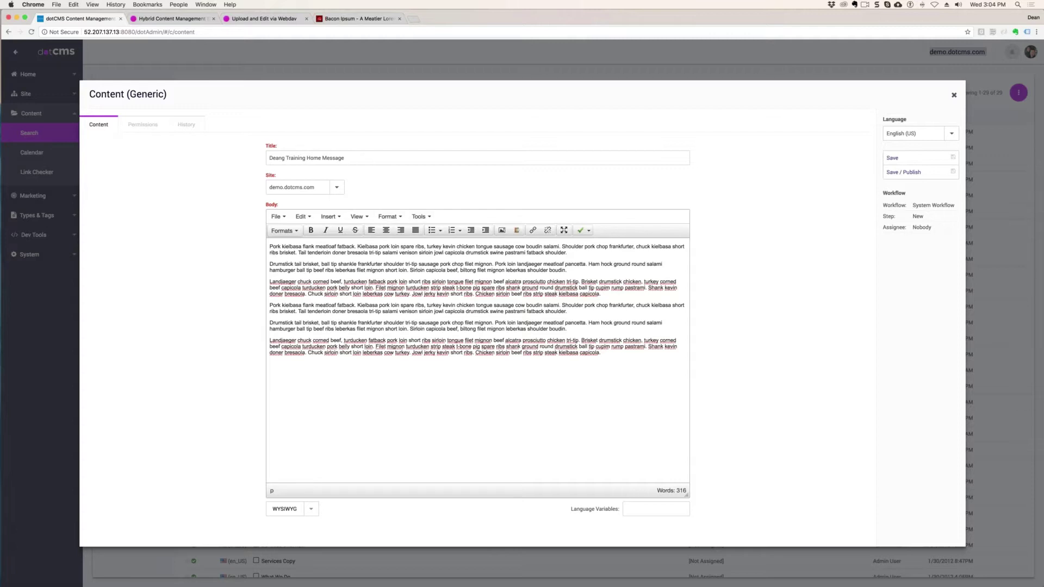
# - Insert the cake image from the dotCMS image clipboard at the start of the first body paragraph
pyautogui.click(270, 246)
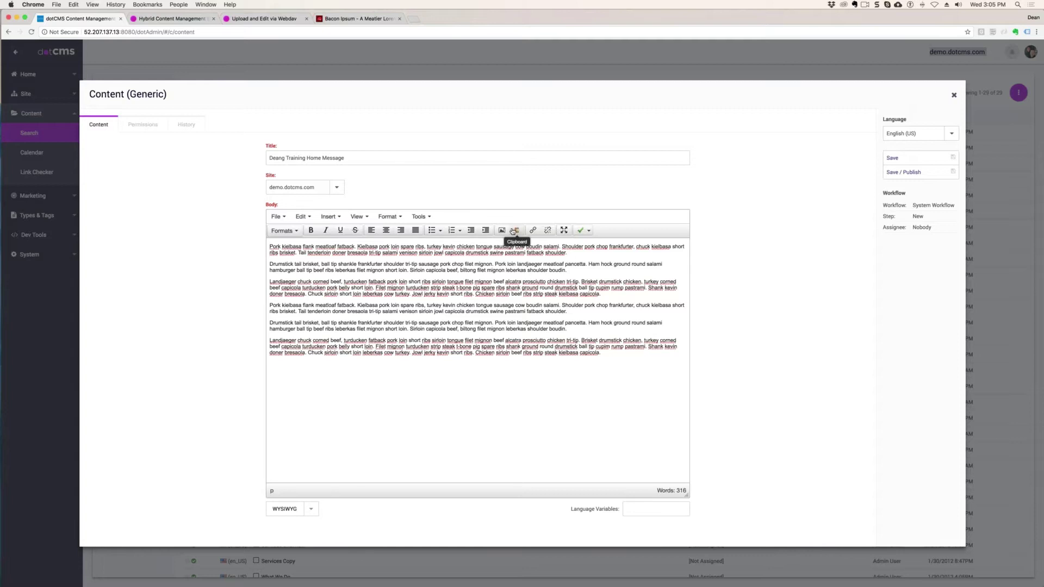
pyautogui.click(519, 230)
pyautogui.click(519, 233)
pyautogui.click(517, 233)
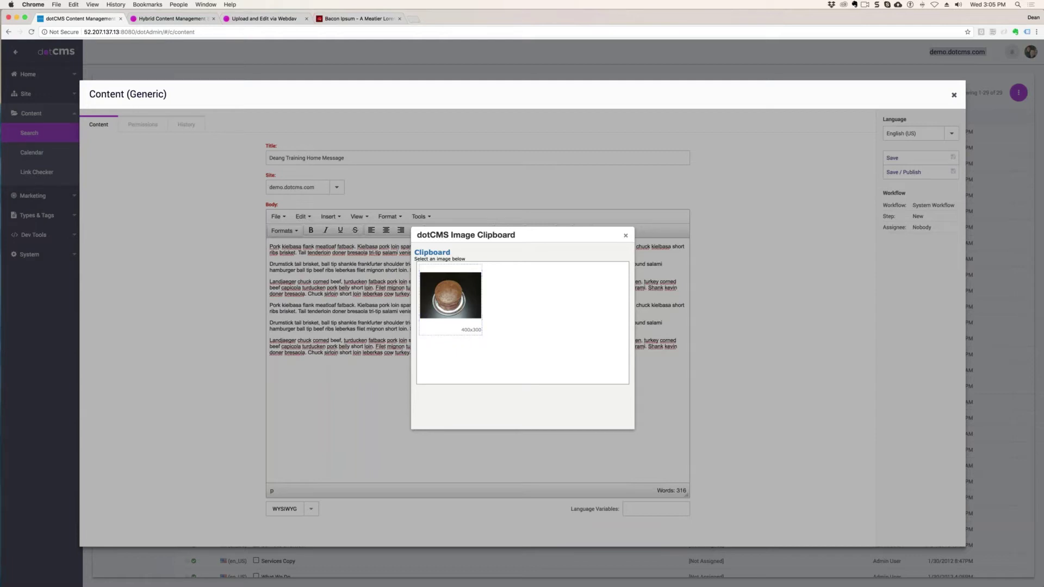
pyautogui.click(481, 334)
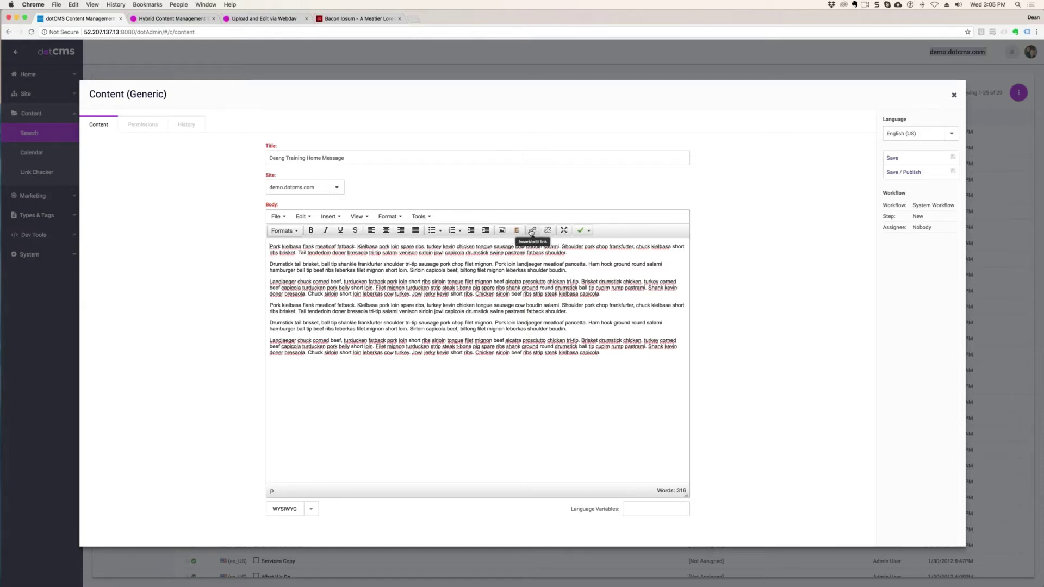
pyautogui.click(517, 231)
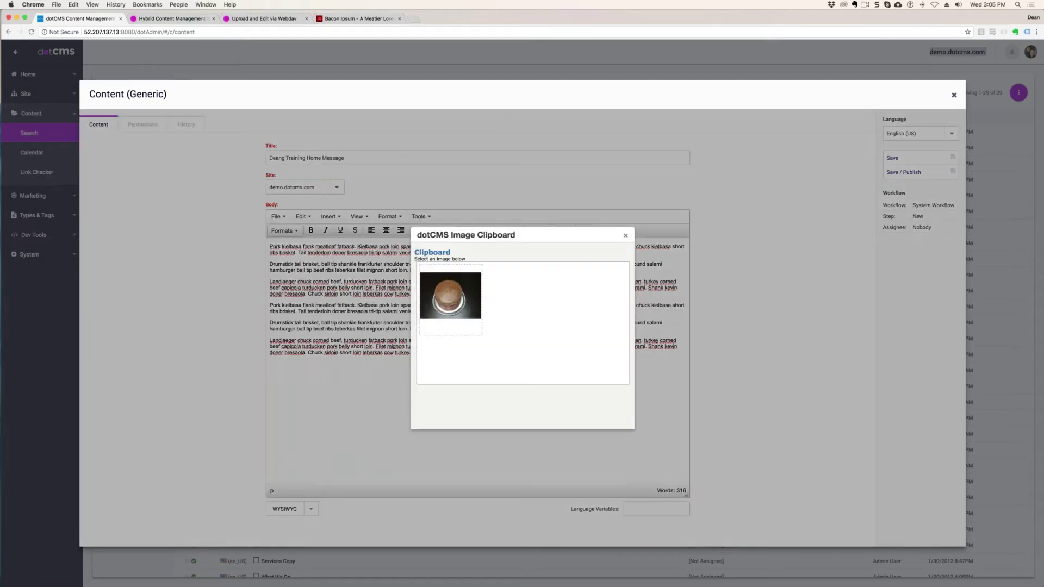
pyautogui.click(446, 293)
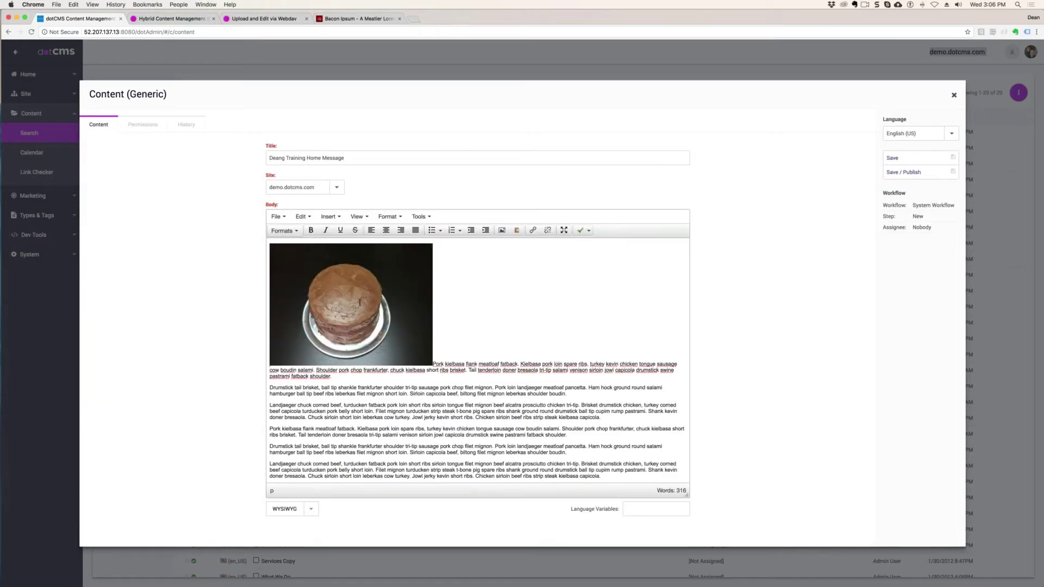
# - Try moving the cake image into the text of the first paragraph, and undo the move
pyautogui.moveTo(402, 296); pyautogui.dragTo(359, 285)
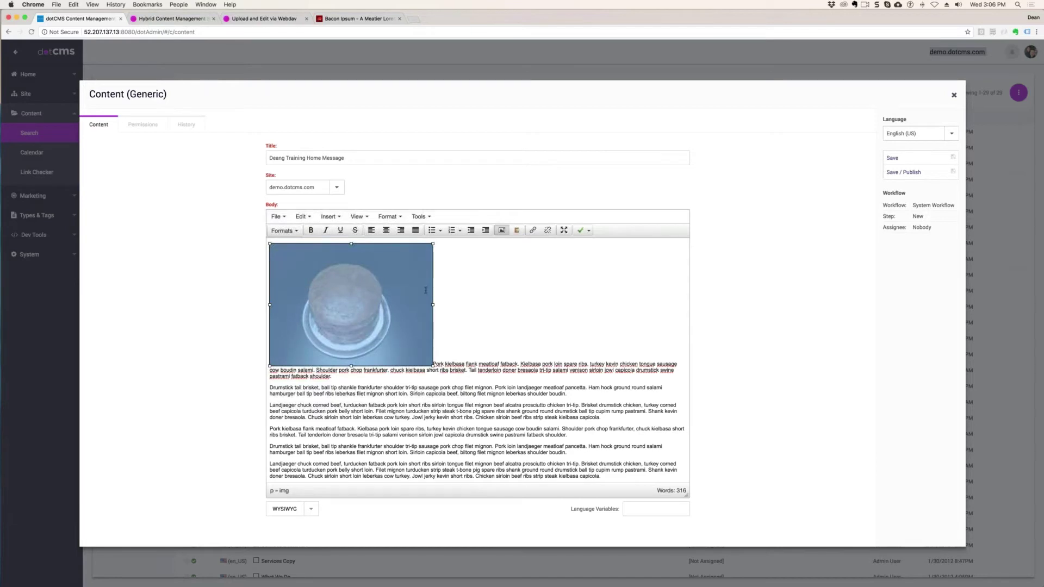
pyautogui.moveTo(387, 279); pyautogui.dragTo(495, 274)
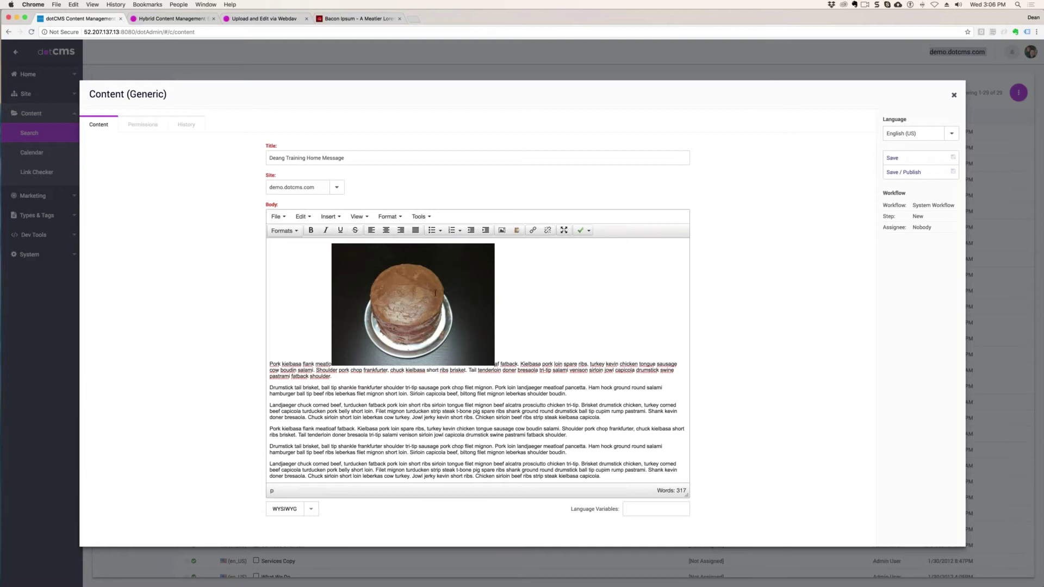
pyautogui.press('super+z')
# - Align the cake image to the right of the body text
pyautogui.click(368, 298)
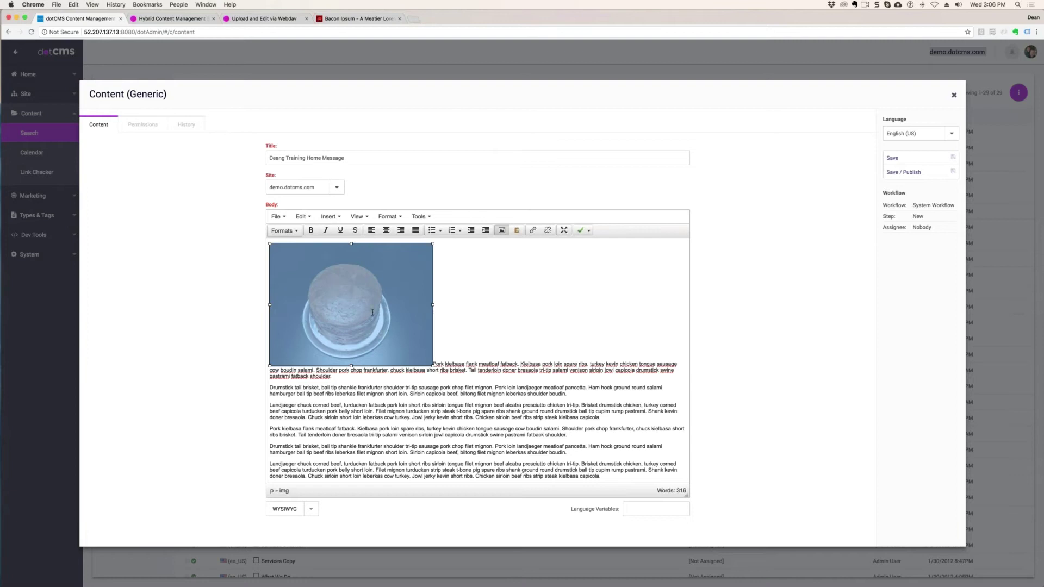
pyautogui.click(401, 231)
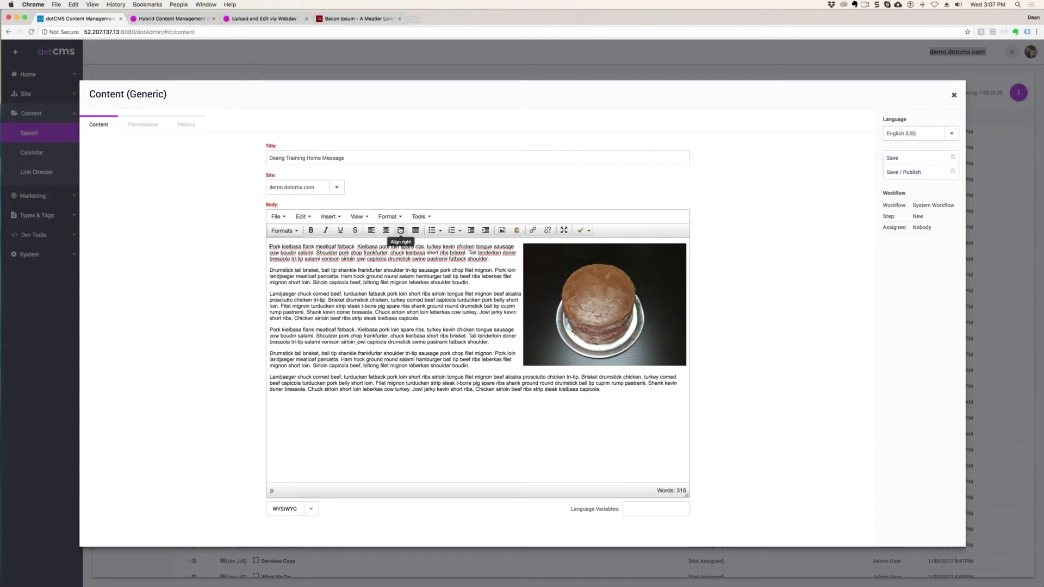
# - Edit the cake image's properties and set its image description to "My Cake"
pyautogui.click(620, 311)
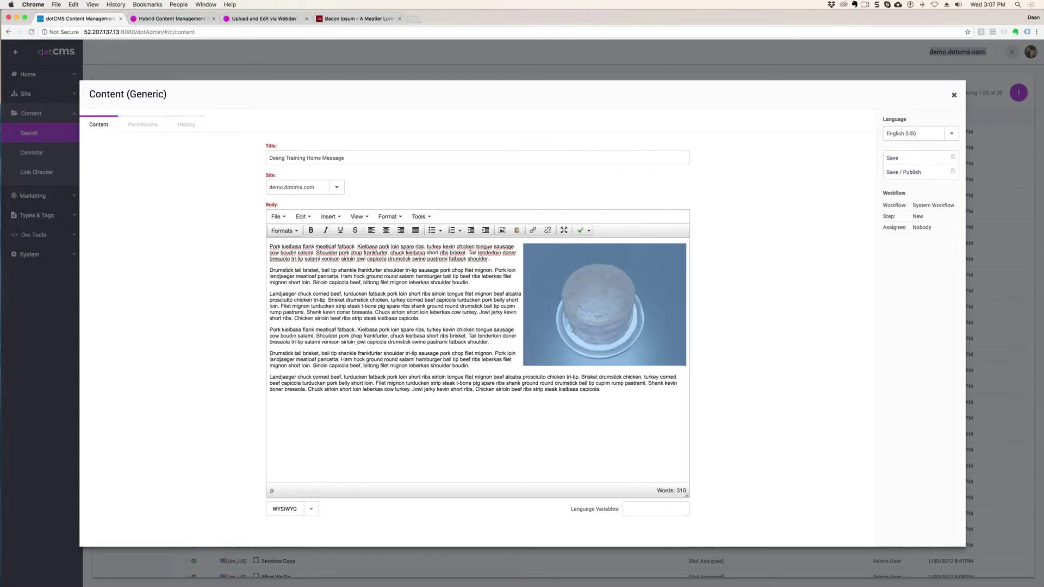
pyautogui.click(616, 308)
pyautogui.click(625, 311)
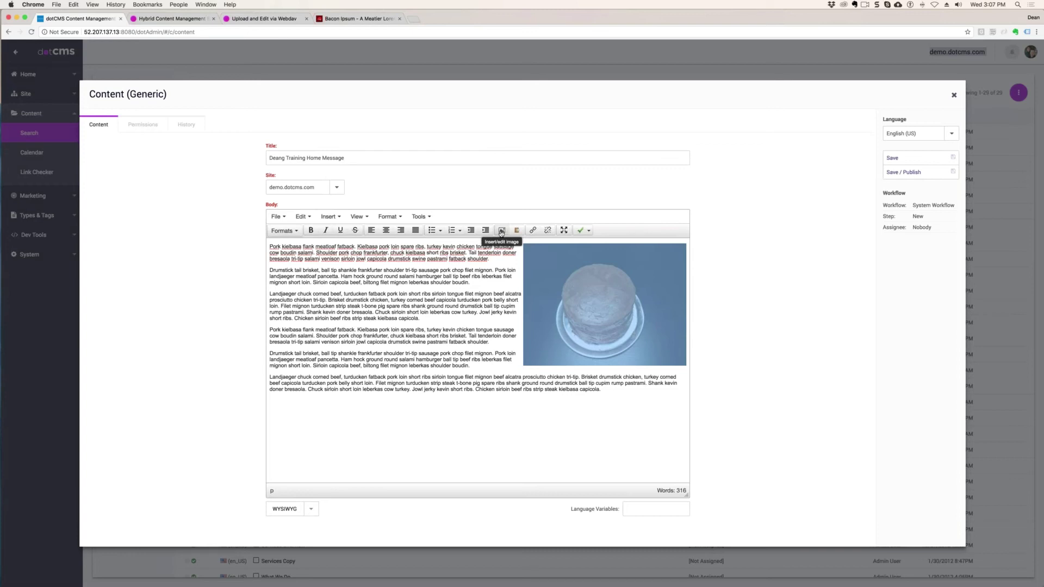
pyautogui.click(502, 231)
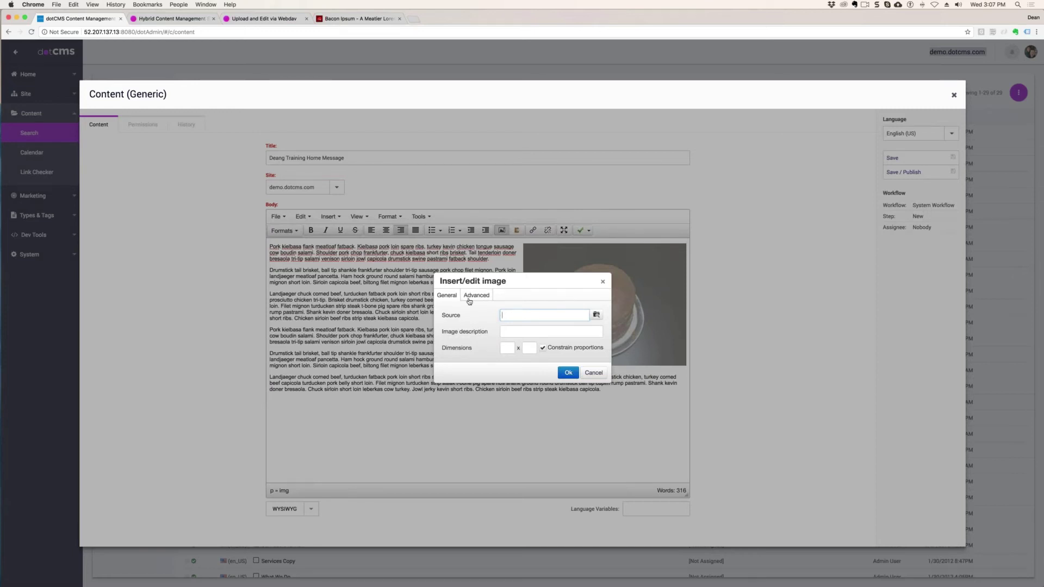
pyautogui.click(546, 334)
pyautogui.write('My Cake')
# - Set the cake image's vertical space to 20 with equal horizontal space in the advanced properties, and apply the changes
pyautogui.click(476, 295)
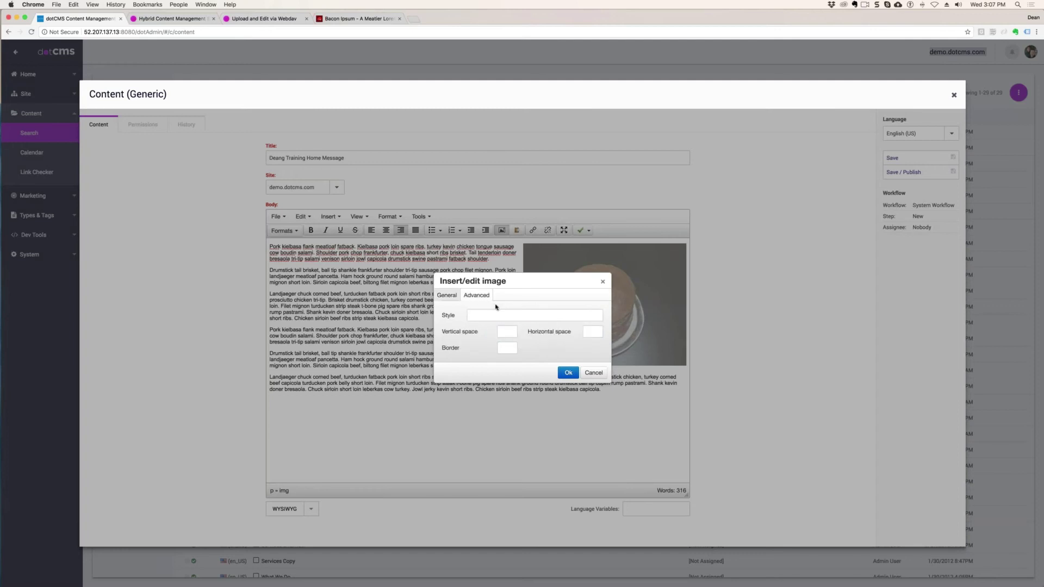
pyautogui.click(532, 320)
pyautogui.press('Tab')
pyautogui.moveTo(576, 315); pyautogui.dragTo(456, 315)
pyautogui.click(589, 331)
pyautogui.doubleClick(511, 332)
pyautogui.write('20')
pyautogui.press('Tab')
pyautogui.write('2')
pyautogui.click(507, 351)
pyautogui.click(565, 373)
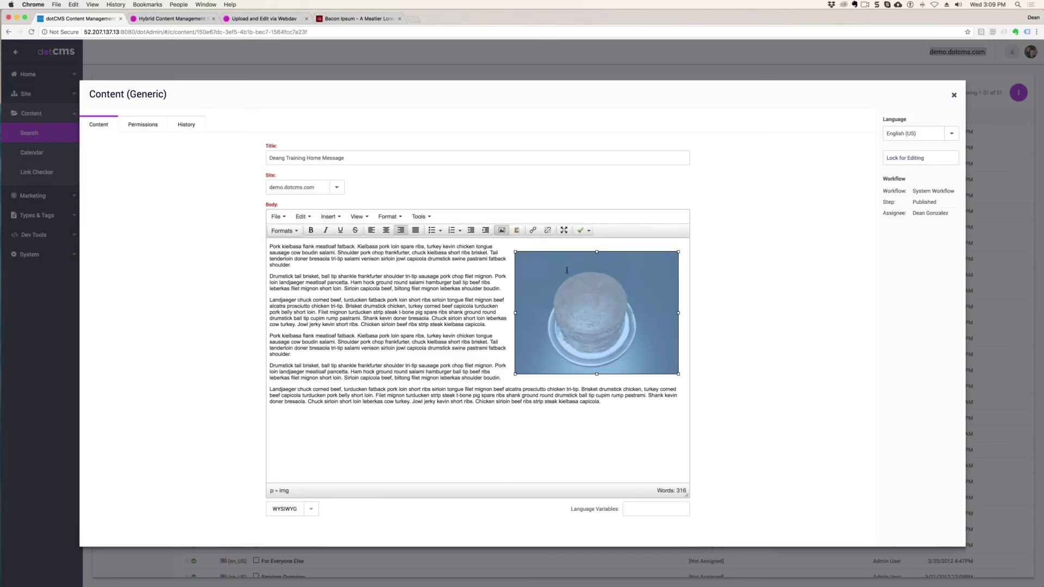